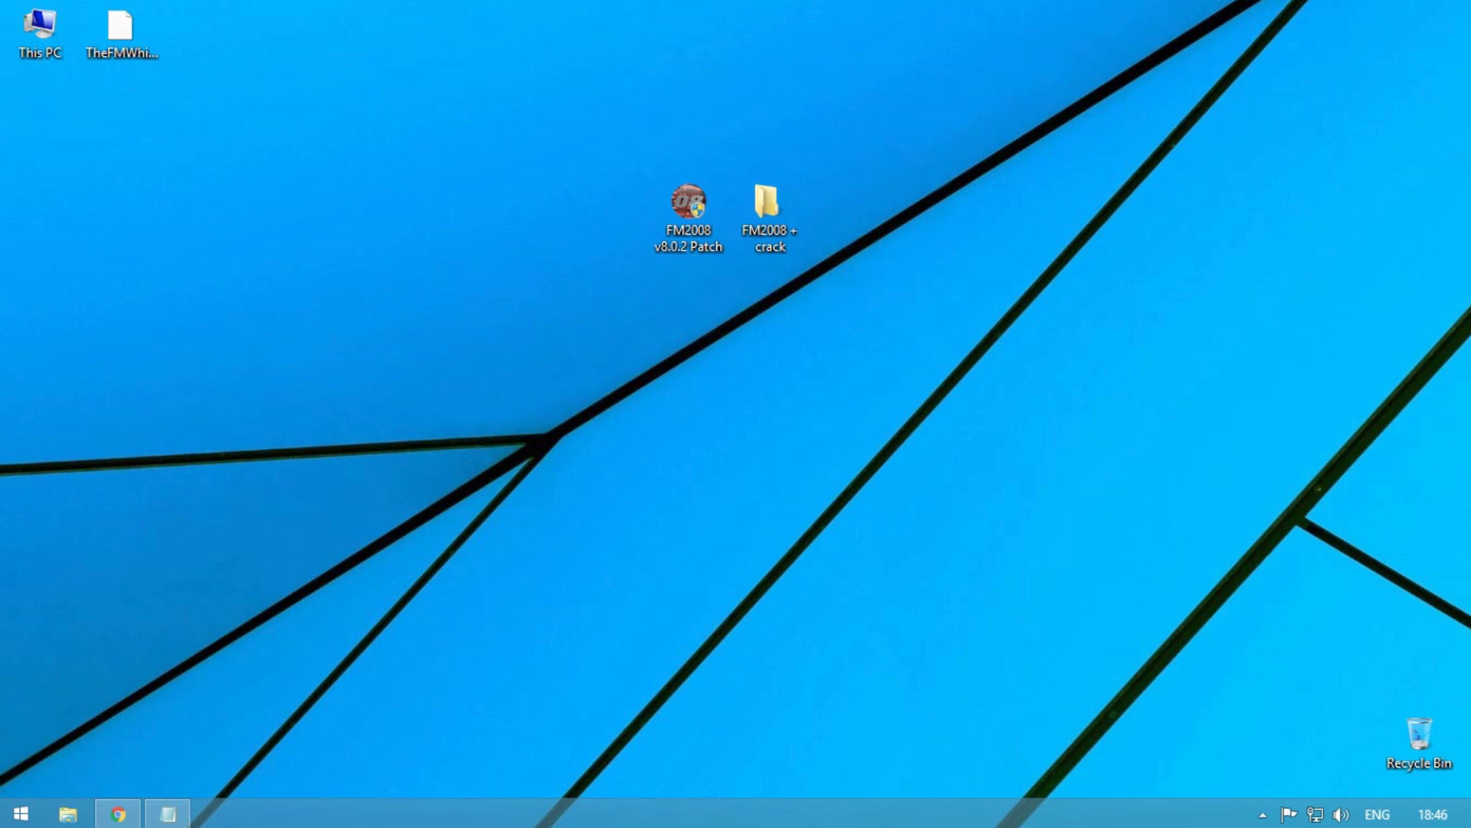
- Read the Football Manager 2008 notes document, covering the title, file download, Daemon Tools and ISO mounting lines
{"action": "left_click", "coordinate": [168, 814]}
{"action": "left_click", "coordinate": [216, 176]}
{"action": "left_click_drag", "start_coordinate": [216, 175], "coordinate": [961, 175]}
{"action": "left_click", "coordinate": [721, 244]}
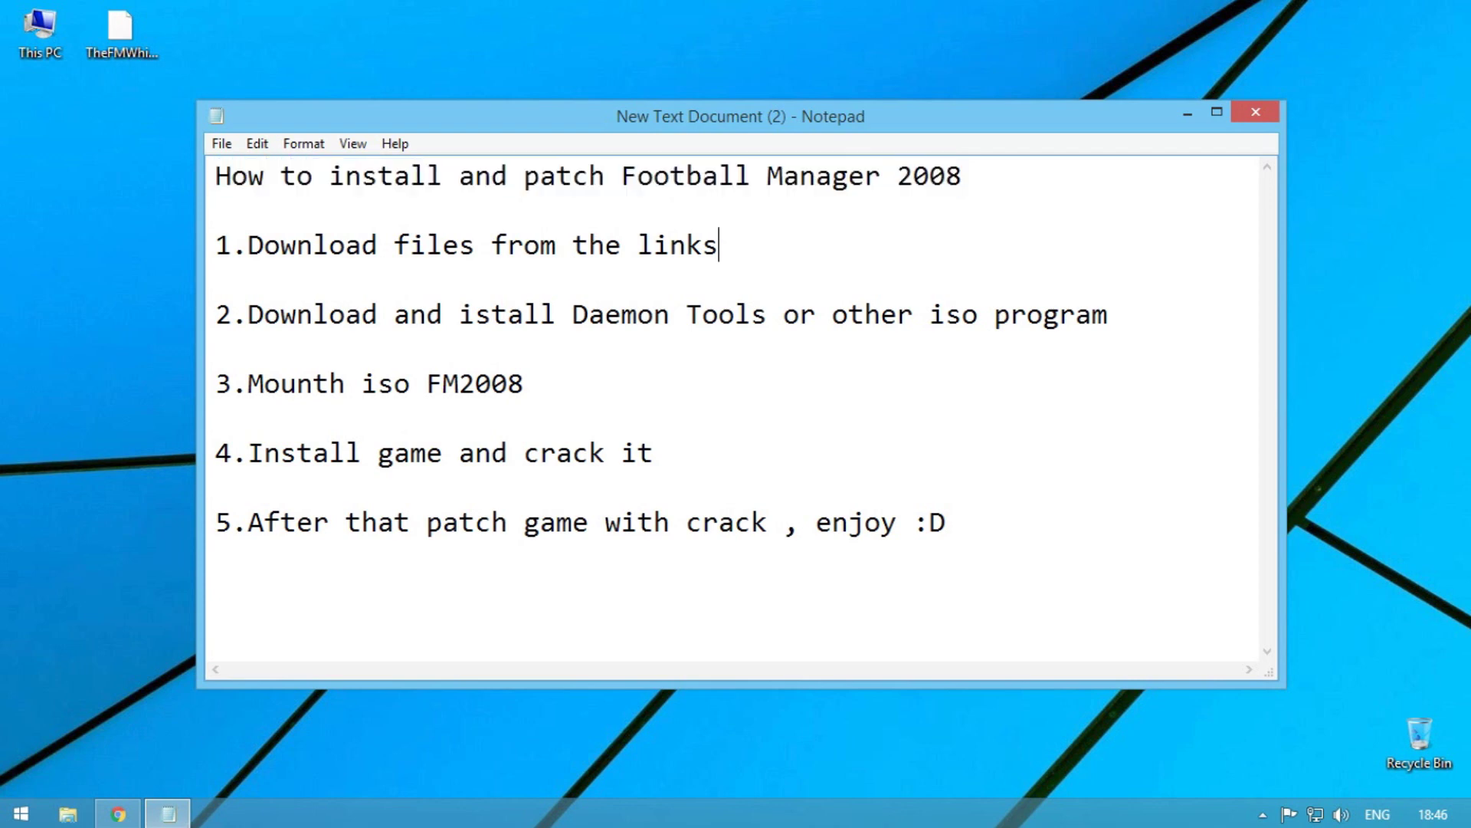
{"action": "left_click_drag", "start_coordinate": [247, 245], "coordinate": [719, 245]}
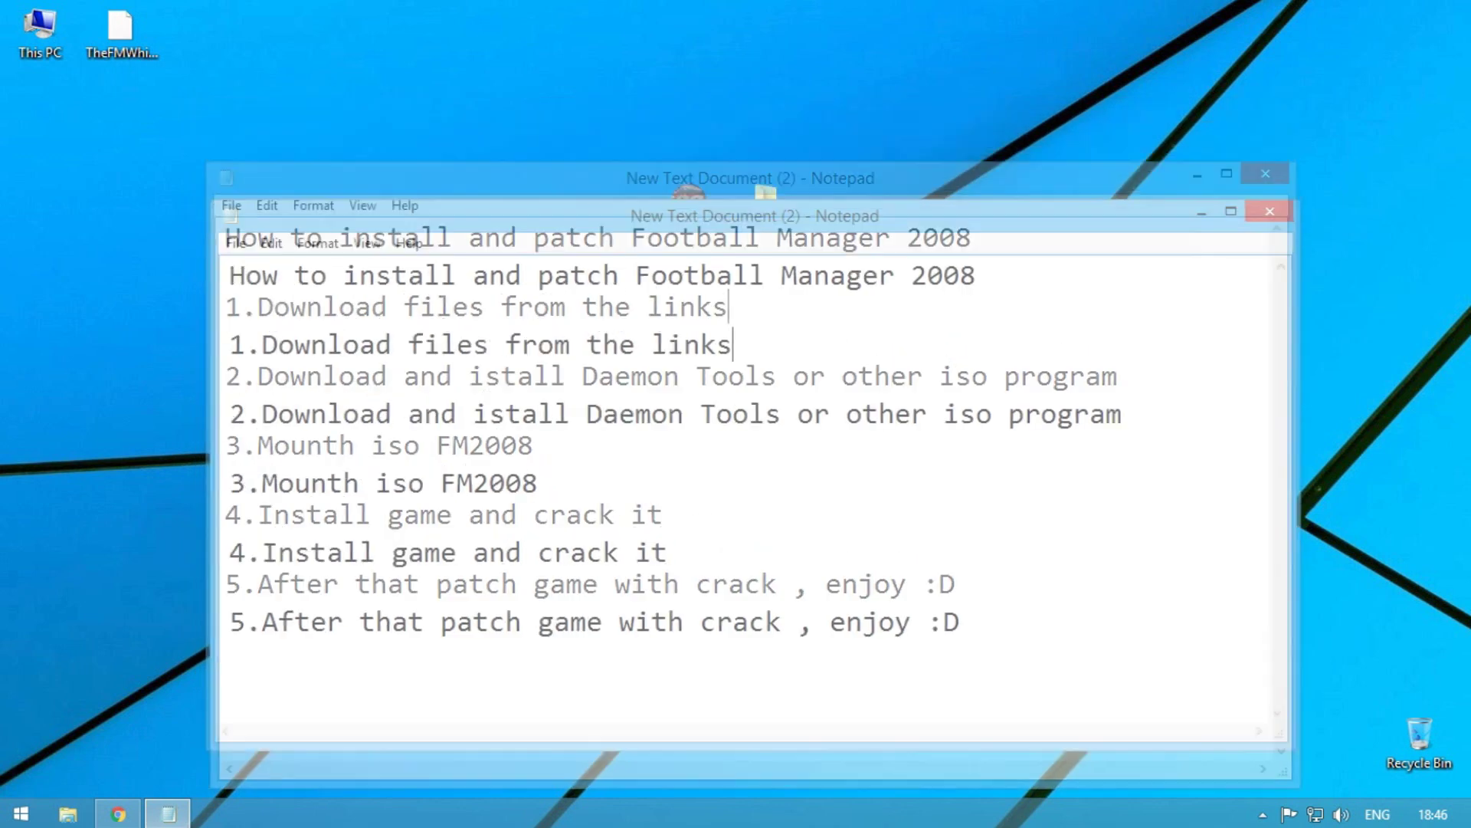
{"action": "left_click_drag", "start_coordinate": [902, 253], "coordinate": [571, 157]}
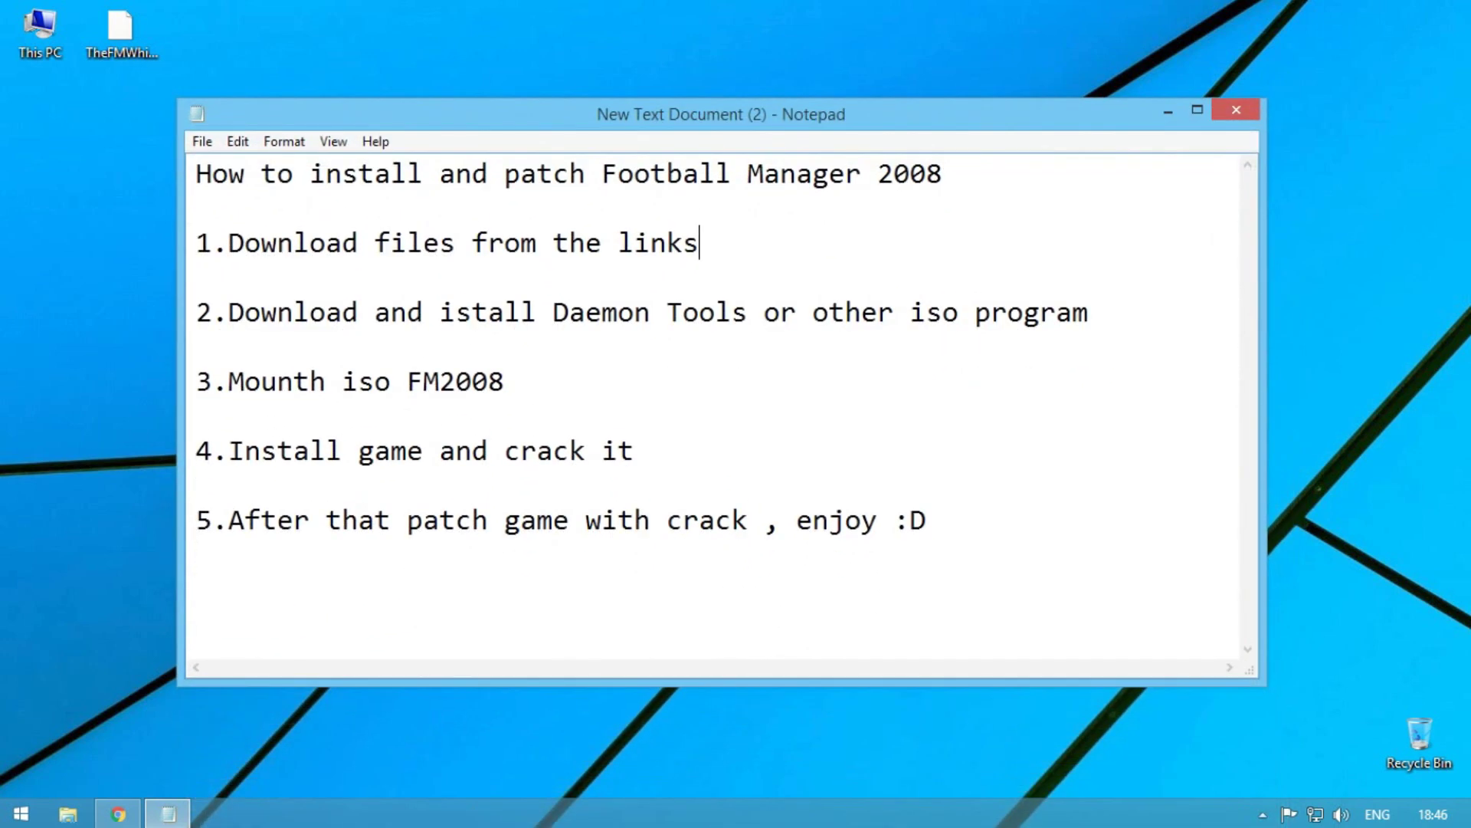
{"action": "left_click_drag", "start_coordinate": [228, 312], "coordinate": [1089, 312]}
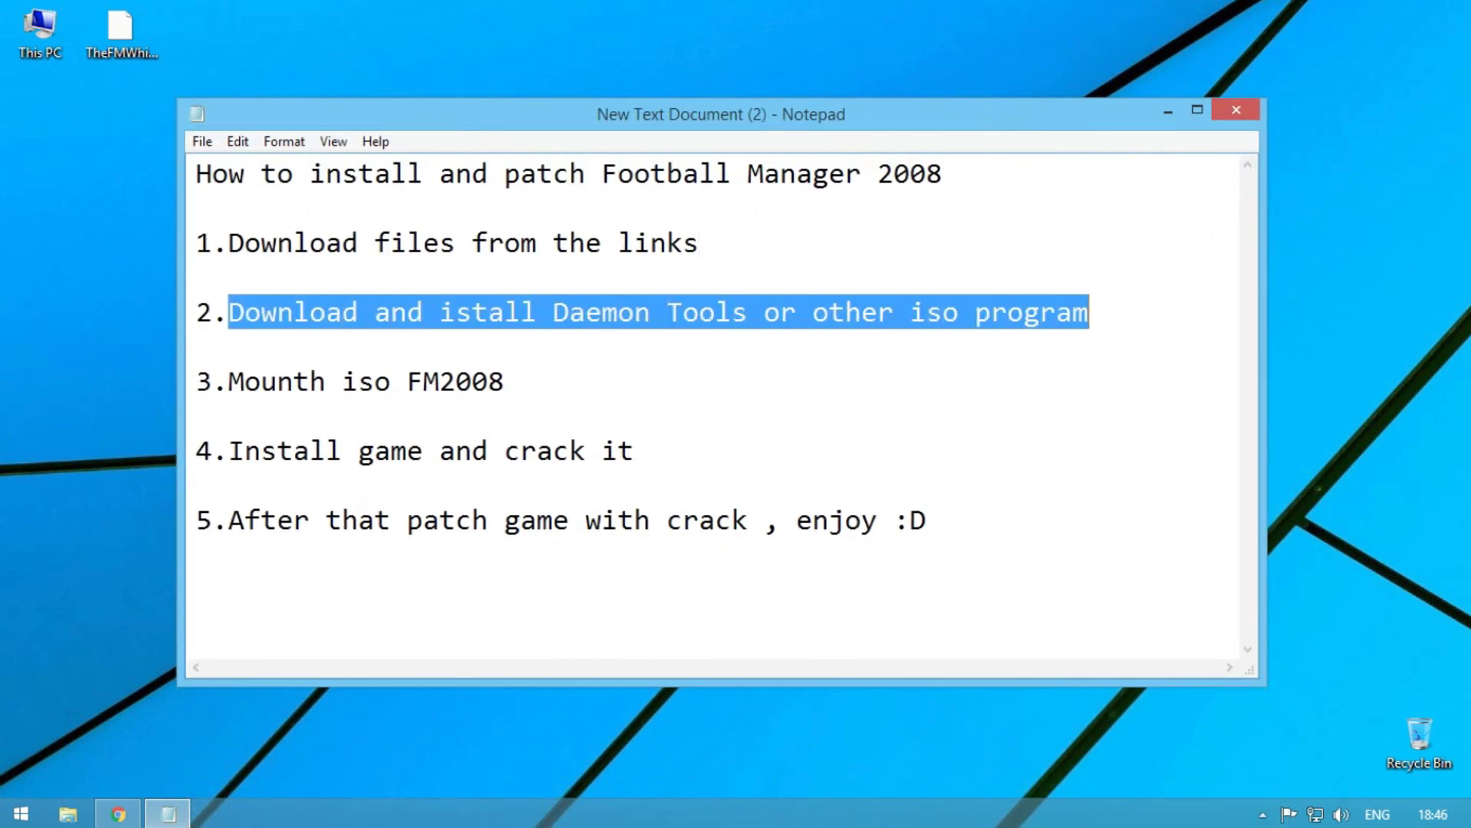
{"action": "left_click", "coordinate": [550, 312]}
{"action": "left_click_drag", "start_coordinate": [550, 312], "coordinate": [754, 311]}
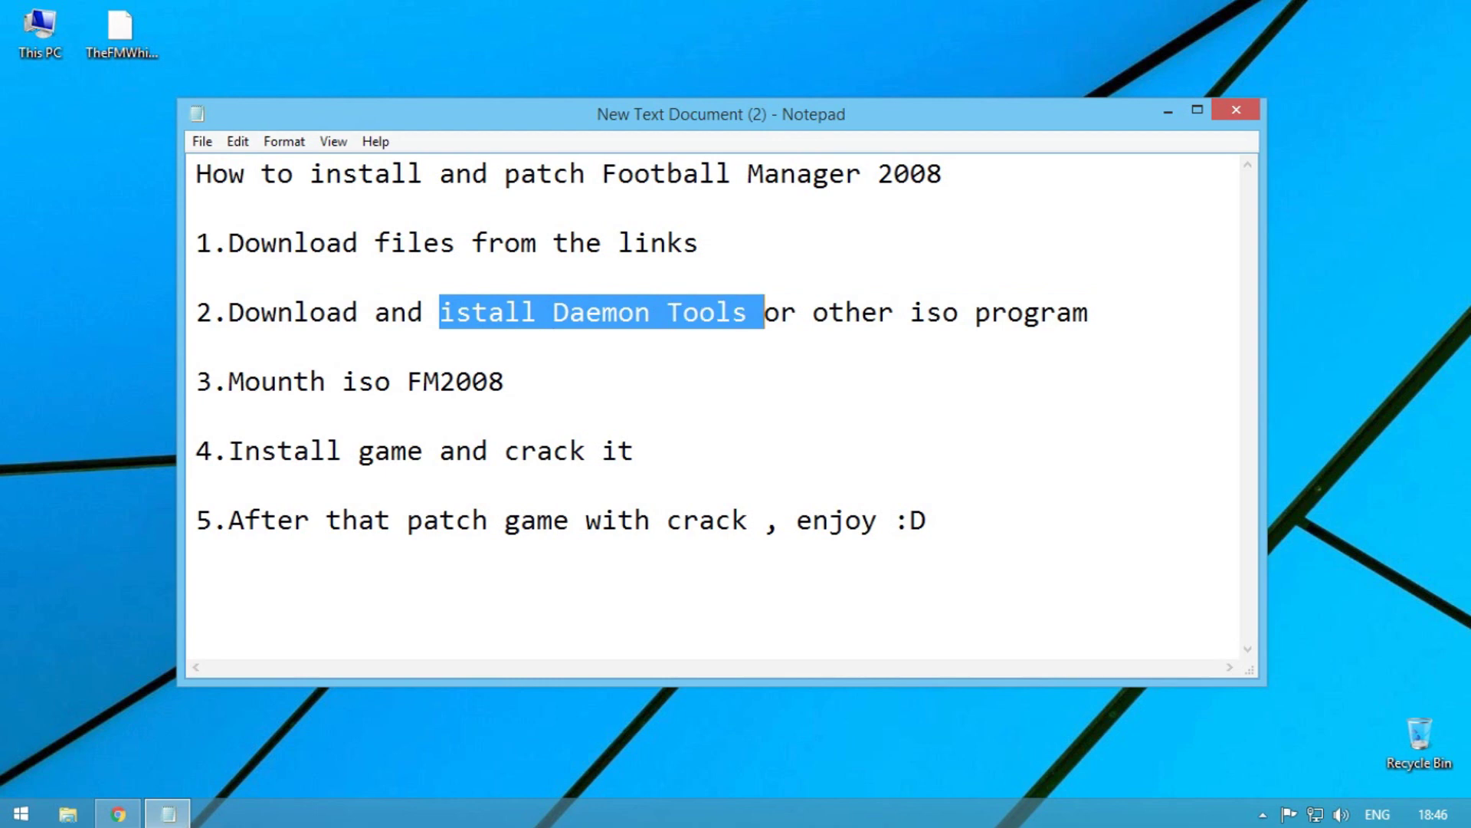
{"action": "left_click", "coordinate": [196, 347]}
{"action": "left_click_drag", "start_coordinate": [229, 381], "coordinate": [505, 381]}
{"action": "left_click", "coordinate": [505, 381]}
{"action": "left_click", "coordinate": [1167, 111]}
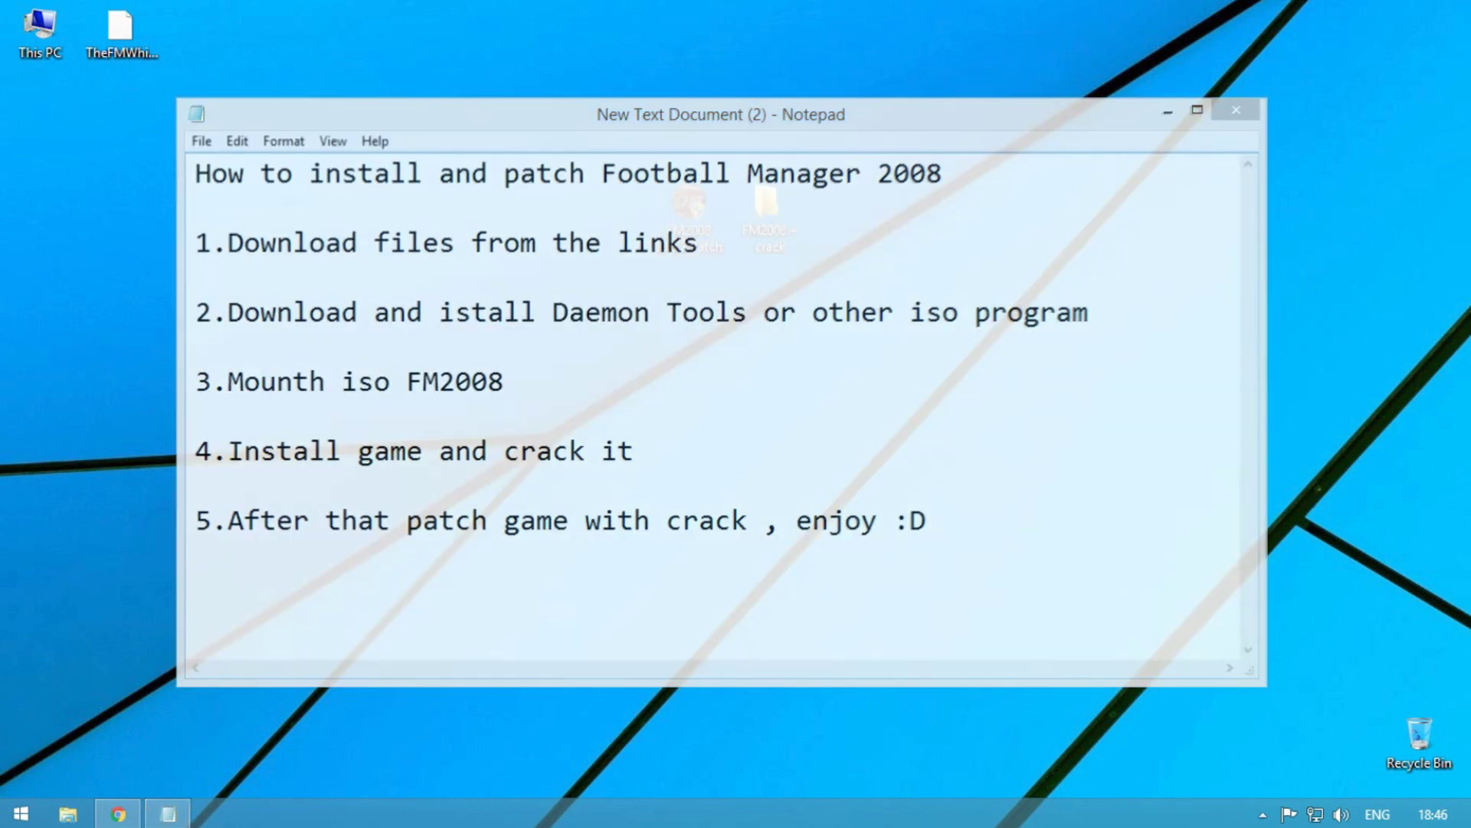
- Mount the FM2008 ISO from the FM2008 + crack folder and launch the Football Manager 2008 installer from the virtual disc
{"action": "double_click", "coordinate": [770, 230]}
{"action": "double_click", "coordinate": [813, 294]}
{"action": "left_click", "coordinate": [808, 431]}
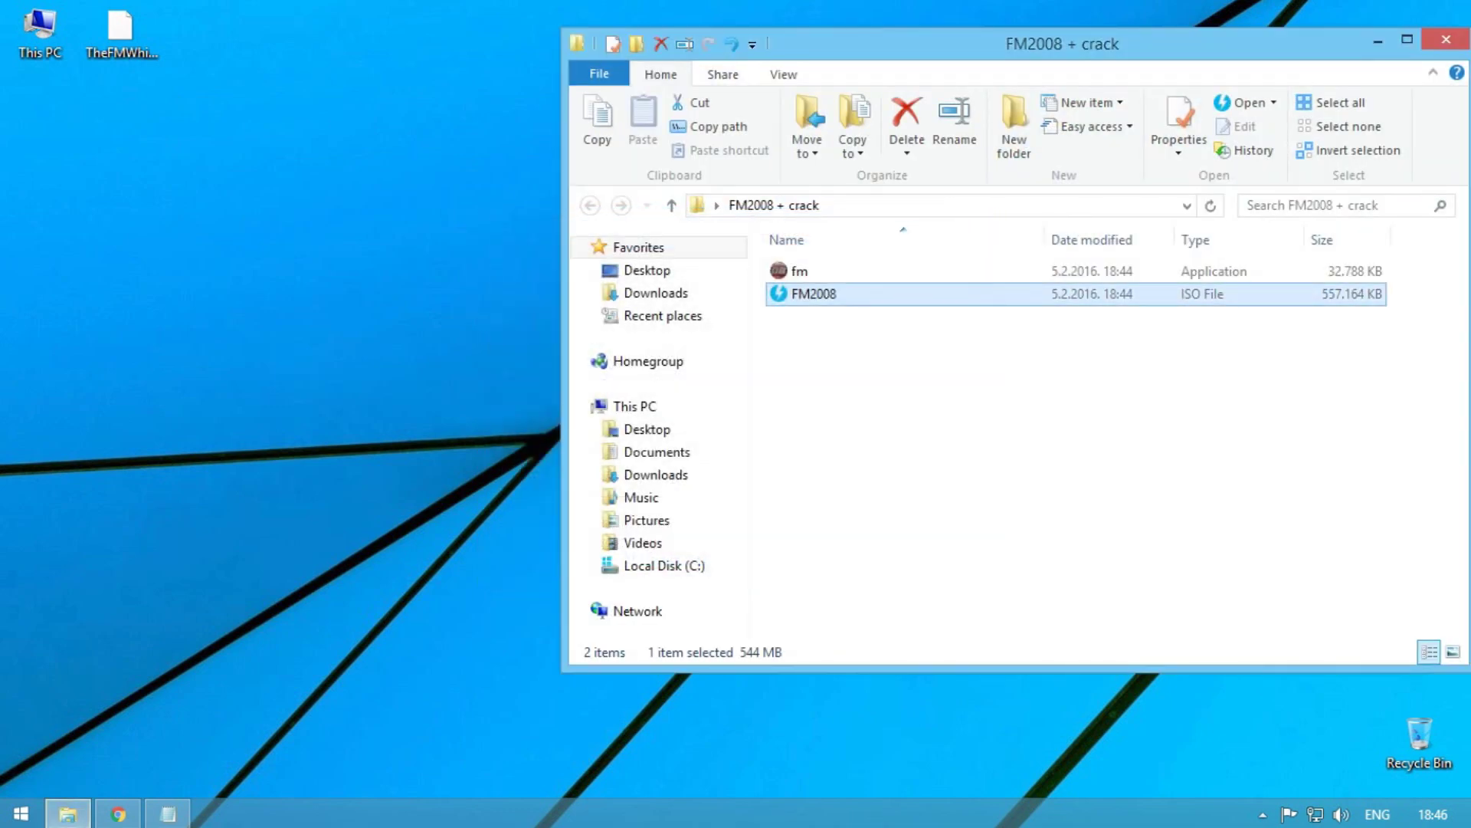
{"action": "left_click", "coordinate": [1325, 77]}
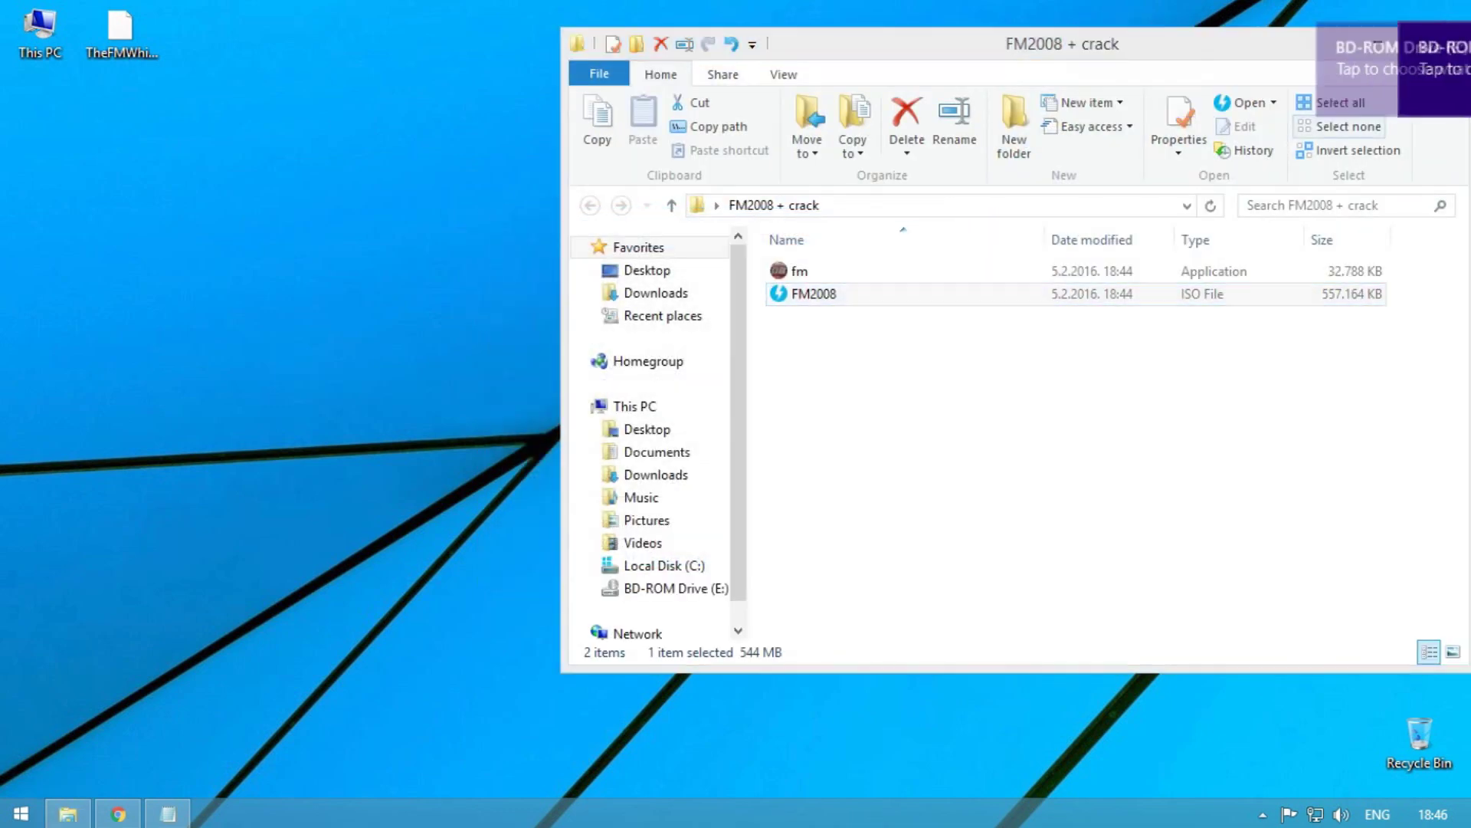
{"action": "left_click", "coordinate": [1226, 189]}
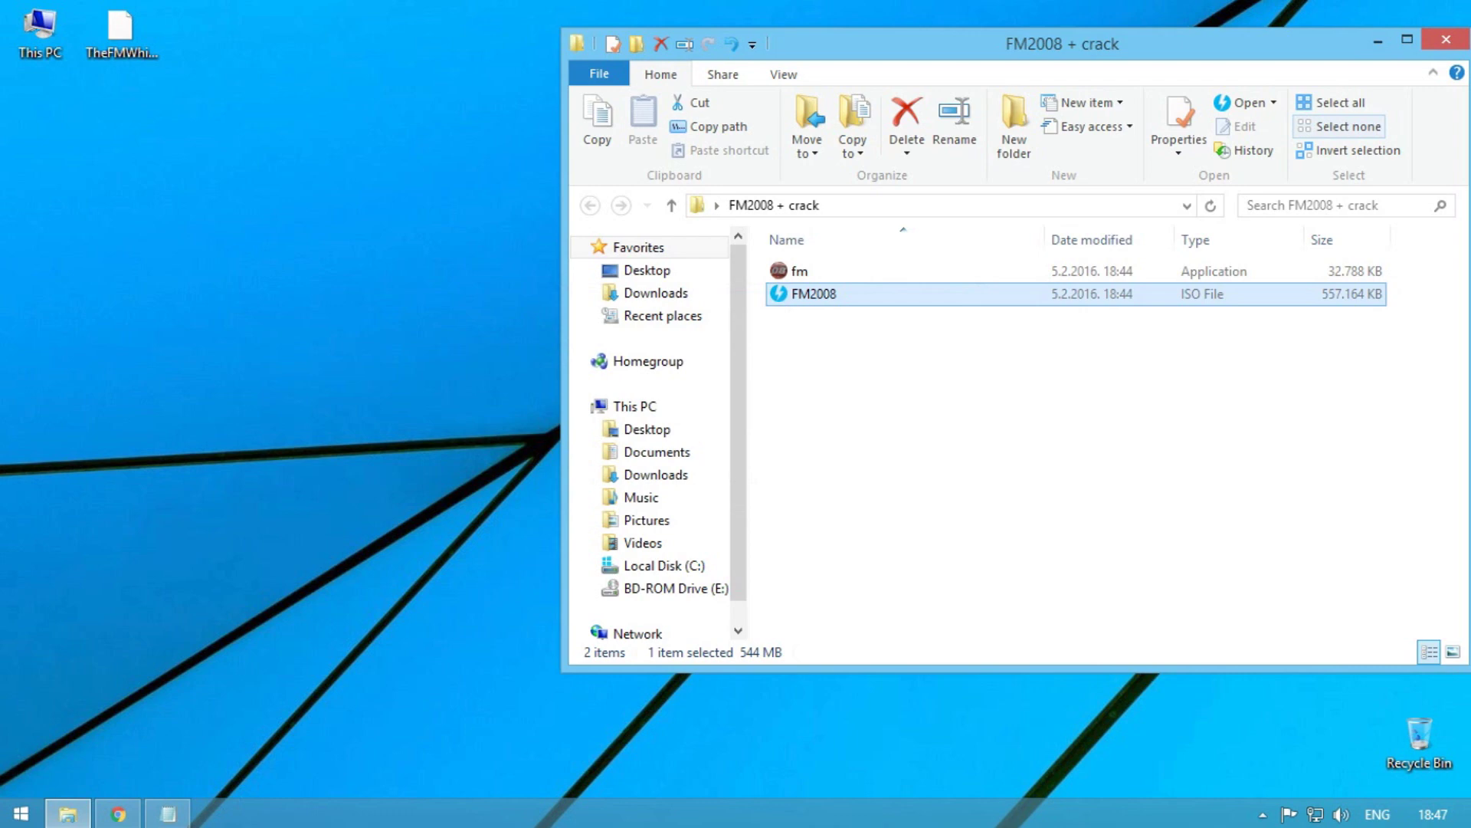
{"action": "key", "text": "Return"}
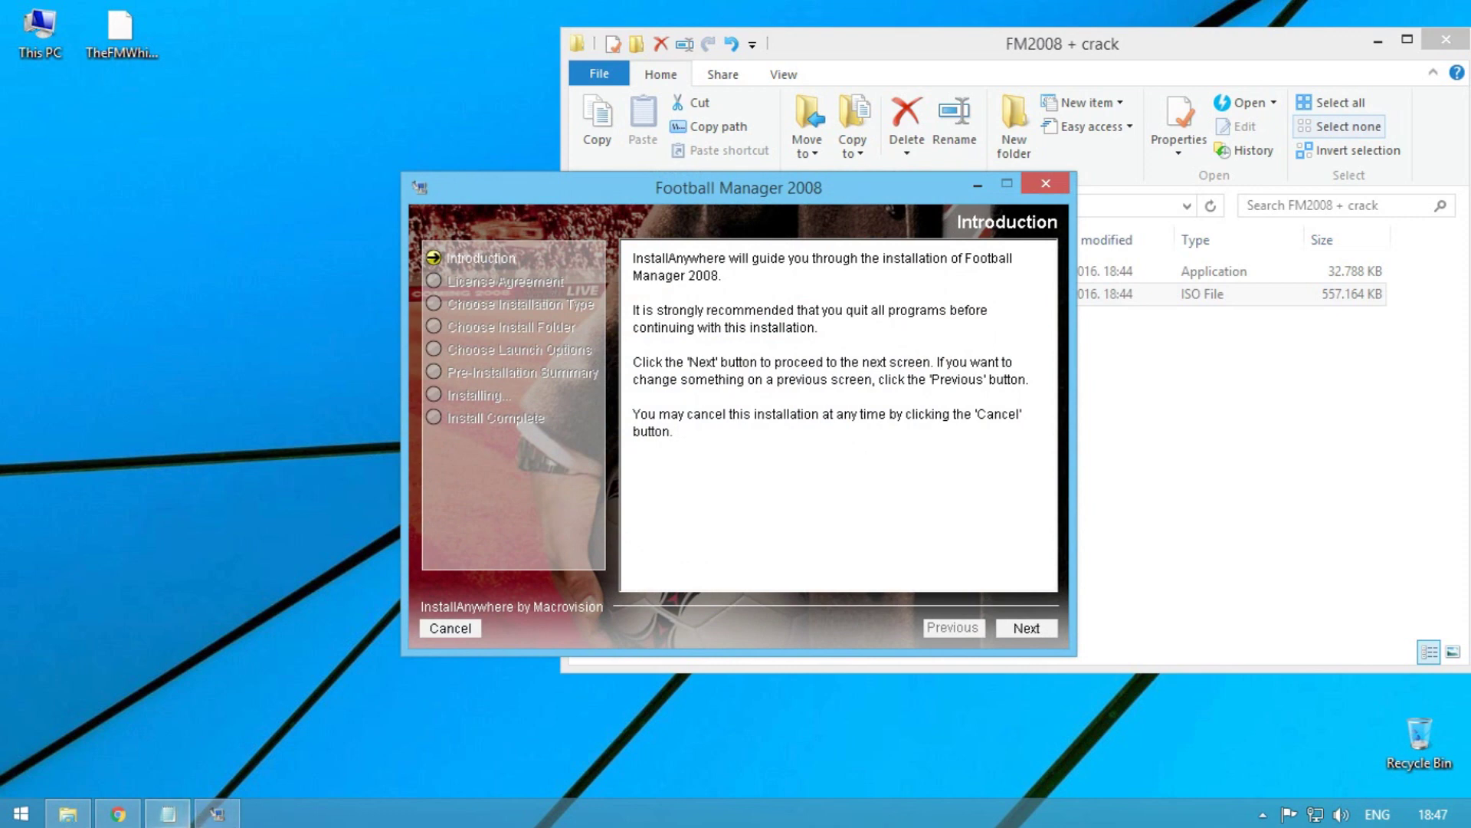
- Accept the license agreement and install Football Manager 2008 into C:\Program Files (x86)\Sports Interactive\Football Manager 2008
{"action": "left_click", "coordinate": [169, 814]}
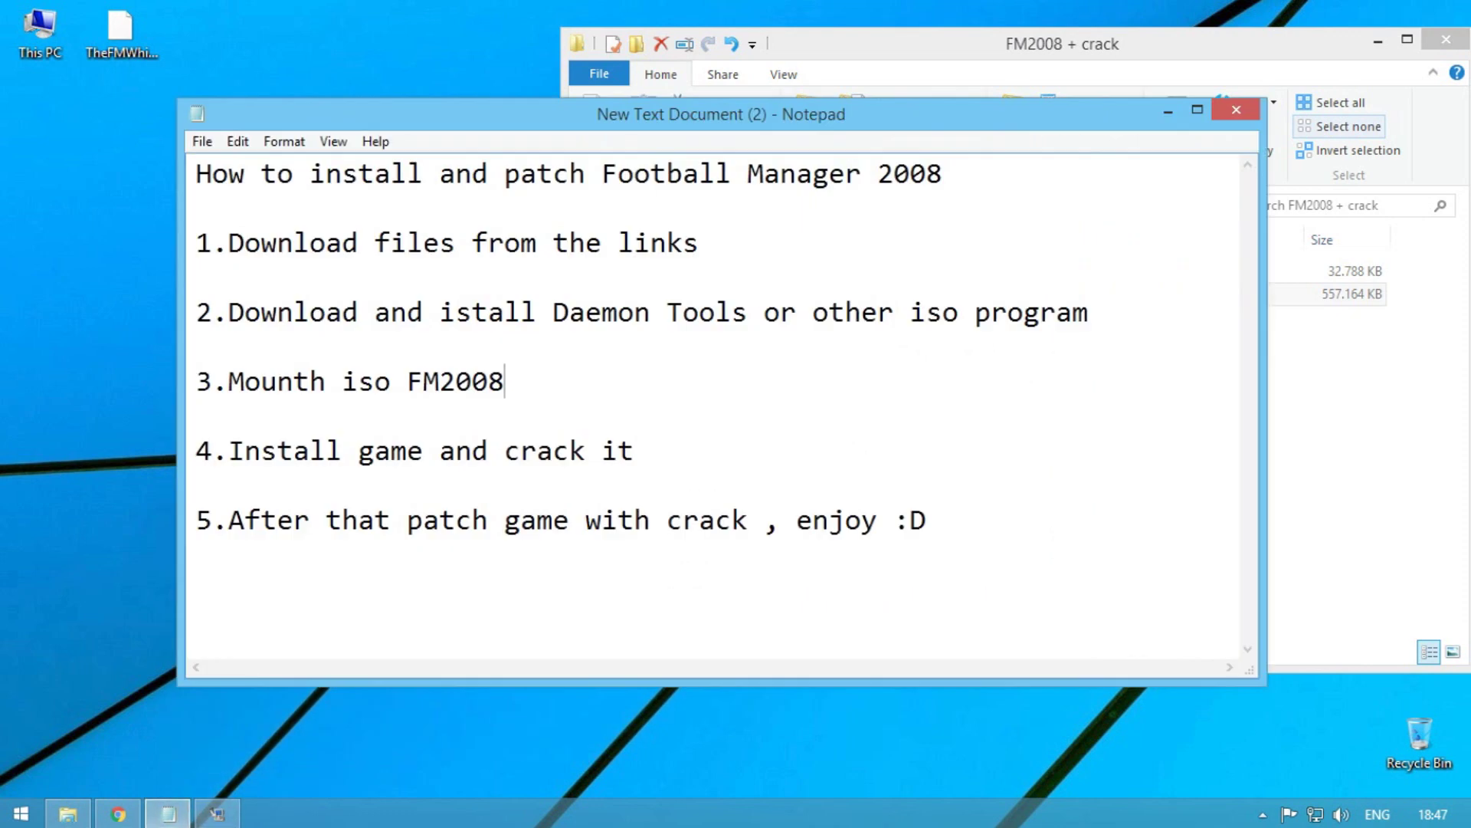
{"action": "left_click_drag", "start_coordinate": [228, 450], "coordinate": [441, 451]}
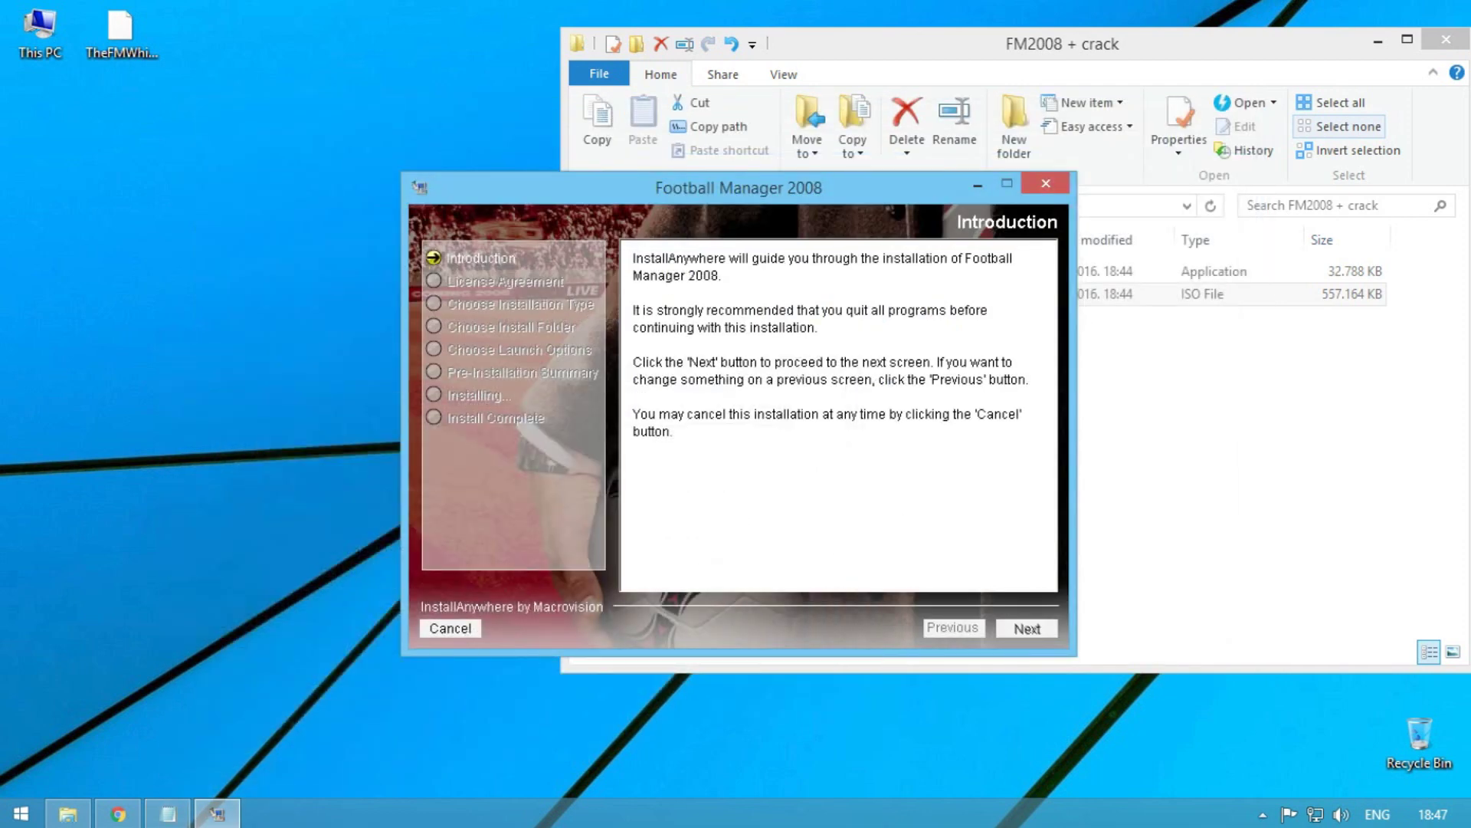
{"action": "left_click", "coordinate": [1026, 628]}
{"action": "left_click", "coordinate": [820, 547]}
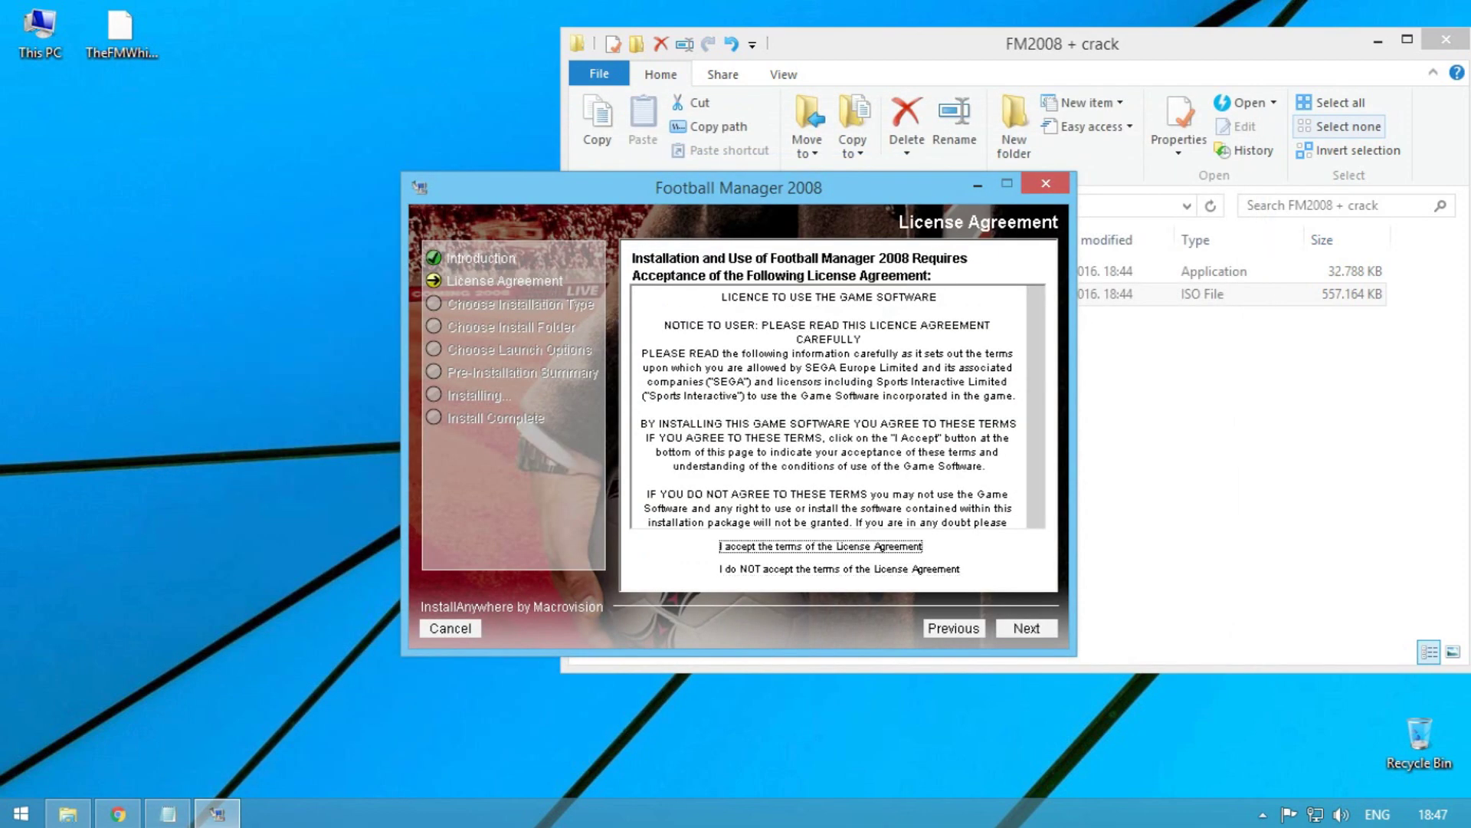
{"action": "left_click", "coordinate": [1027, 627]}
{"action": "key", "text": "Return"}
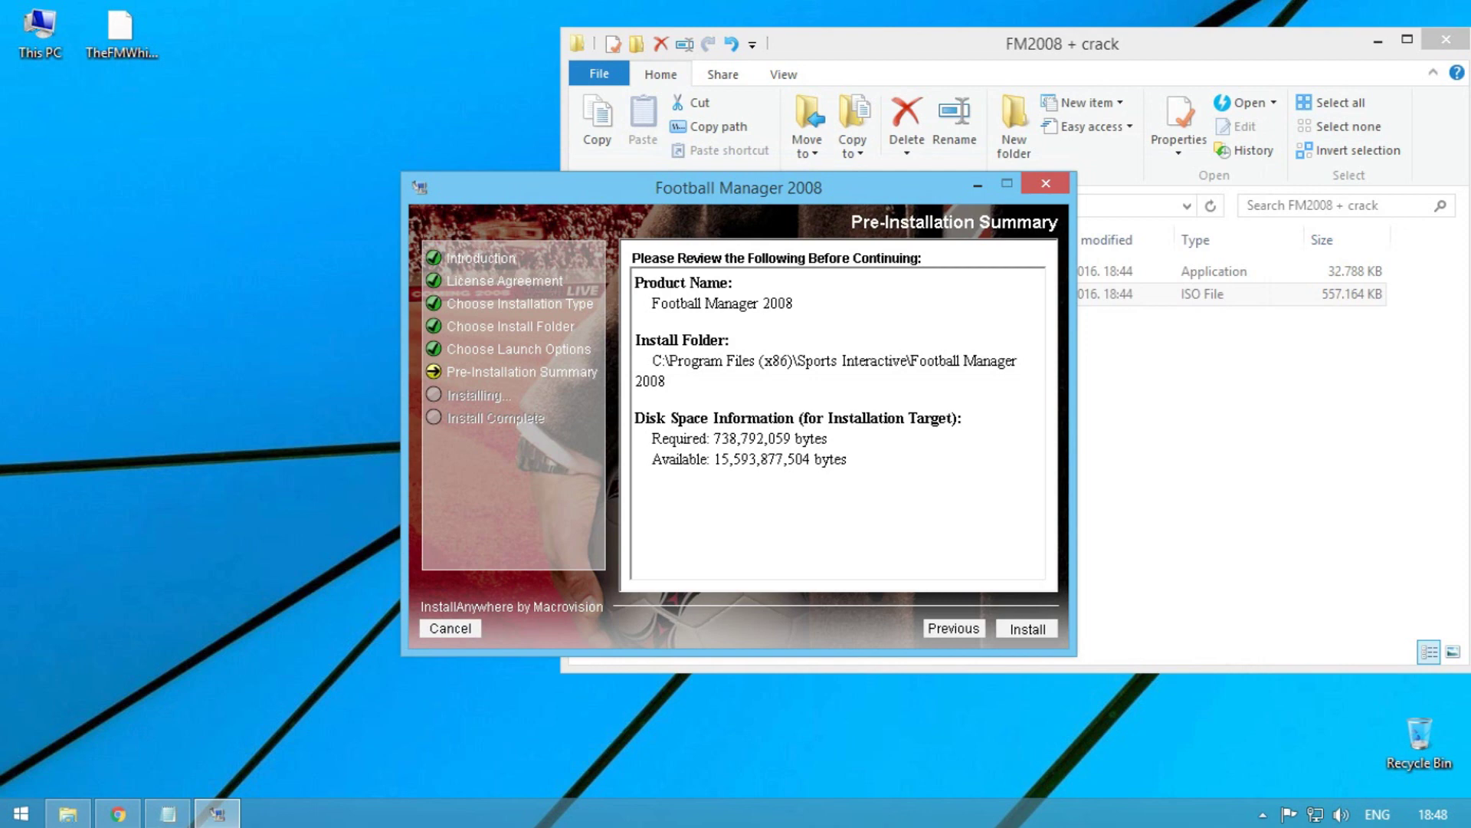
{"action": "left_click", "coordinate": [168, 813]}
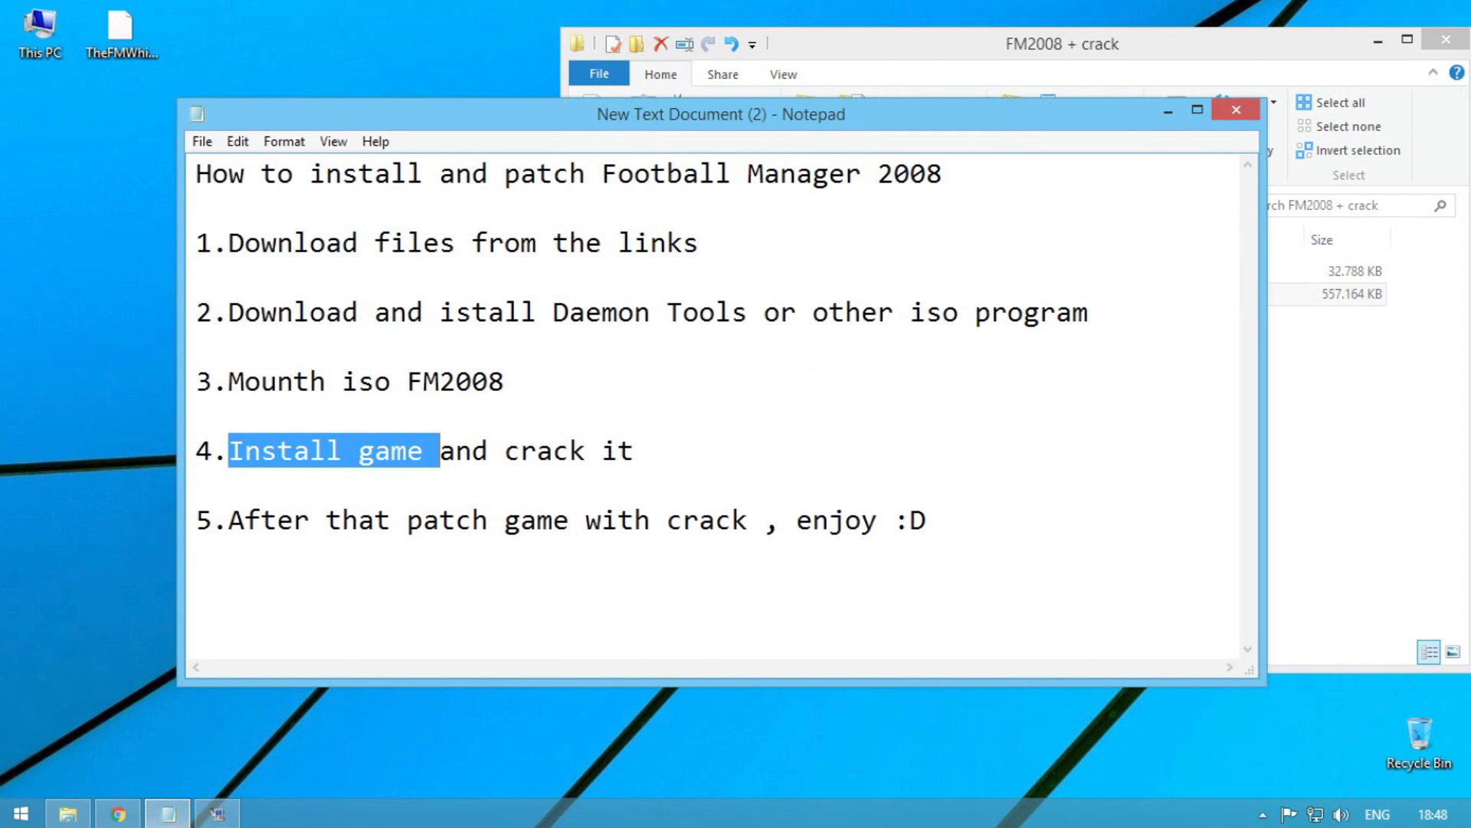
{"action": "left_click", "coordinate": [636, 451]}
{"action": "type", "text": "w"}
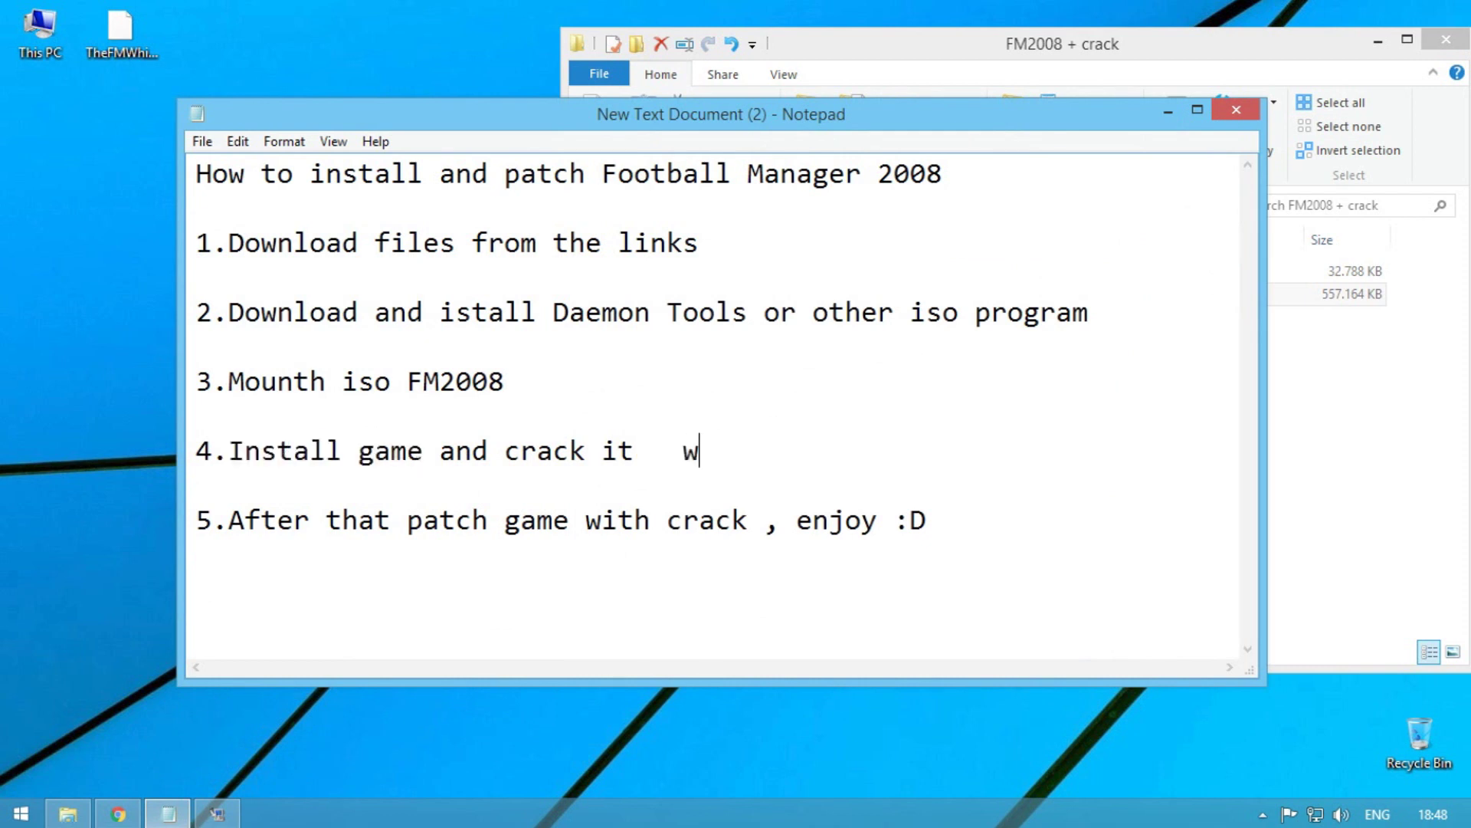
{"action": "type", "text": "aiting"}
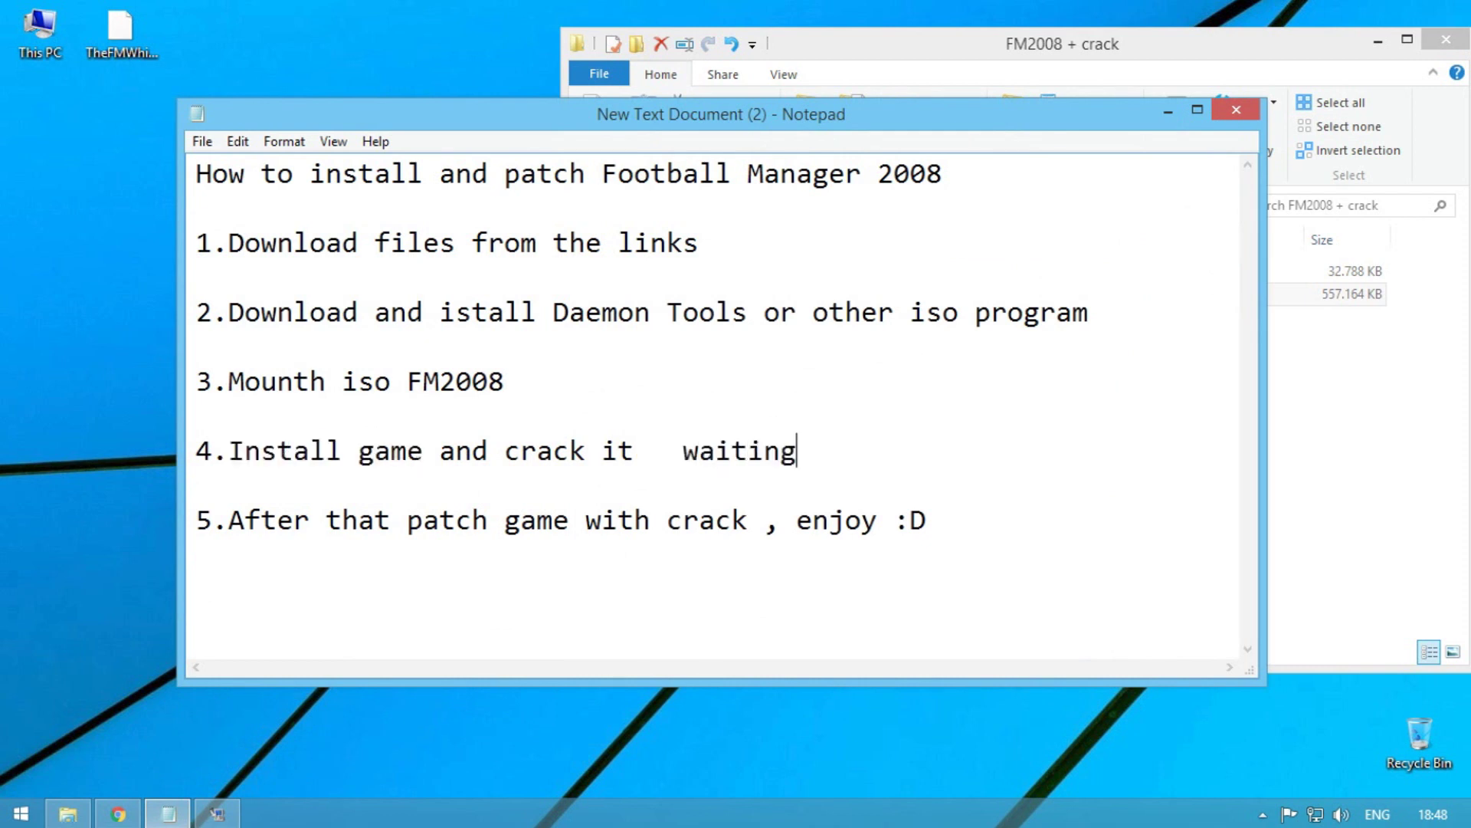
{"action": "key", "text": "BackSpace"}
{"action": "key", "text": "BackSpace"}
{"action": "key", "text": "BackSpace"}
{"action": "key", "text": "BackSpace"}
{"action": "key", "text": "BackSpace"}
{"action": "key", "text": "BackSpace"}
{"action": "key", "text": "BackSpace"}
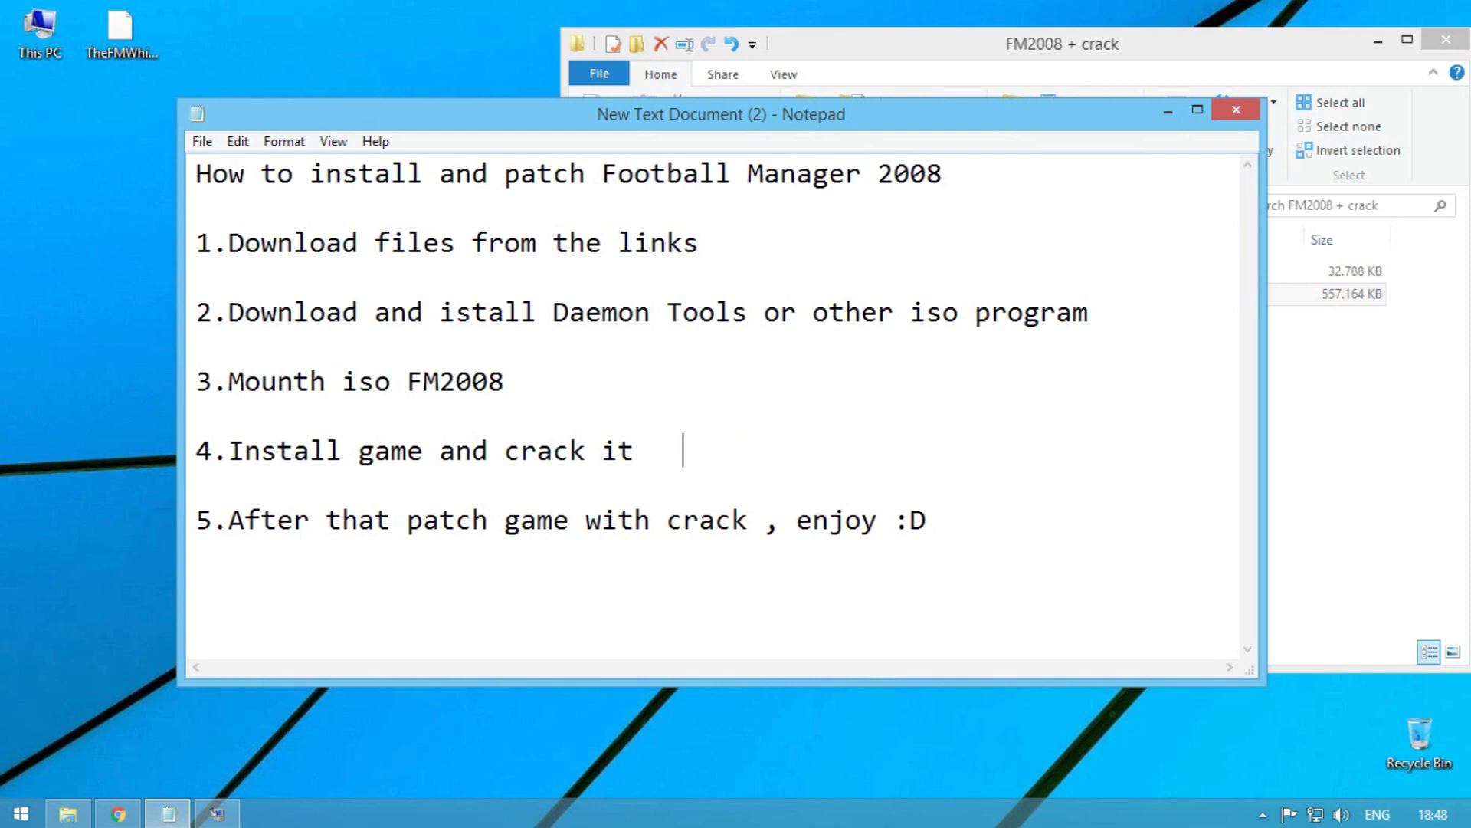
{"action": "left_click", "coordinate": [1168, 111]}
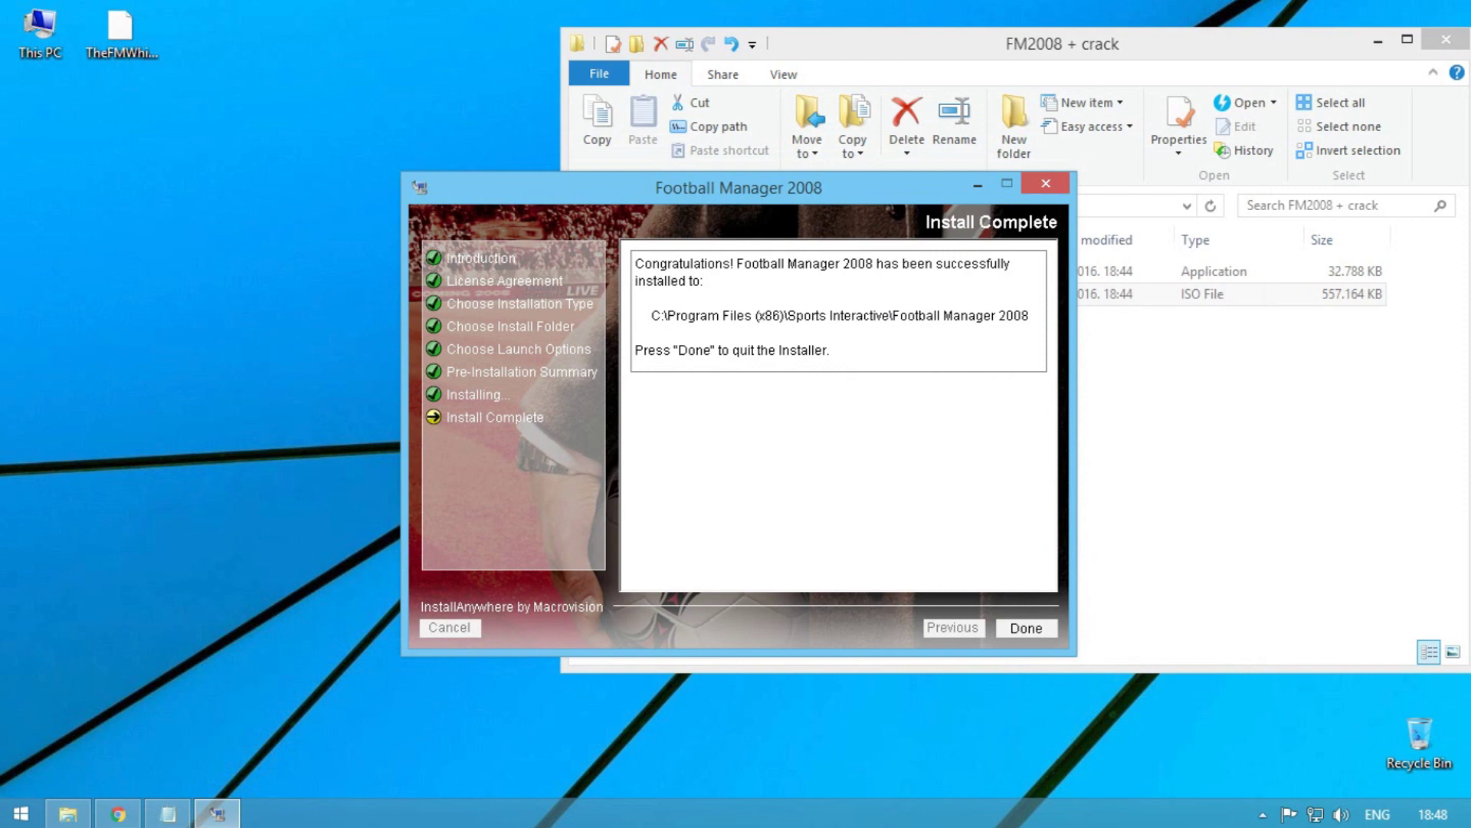
- Exit the Football Manager 2008 installer and copy the fm application from the FM2008 + crack folder
{"action": "left_click", "coordinate": [1026, 629]}
{"action": "left_click", "coordinate": [1027, 537]}
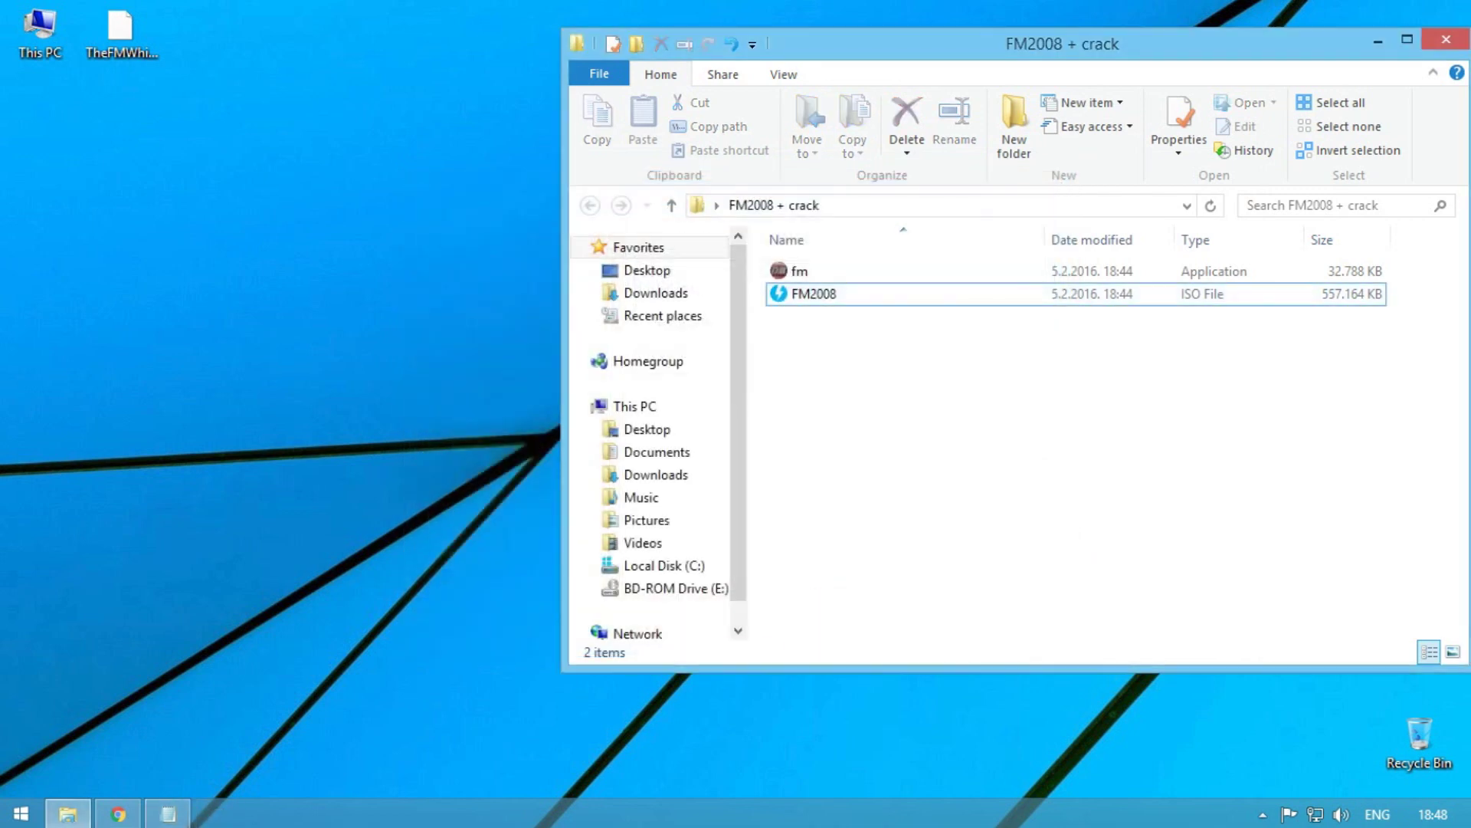
{"action": "left_click", "coordinate": [168, 814]}
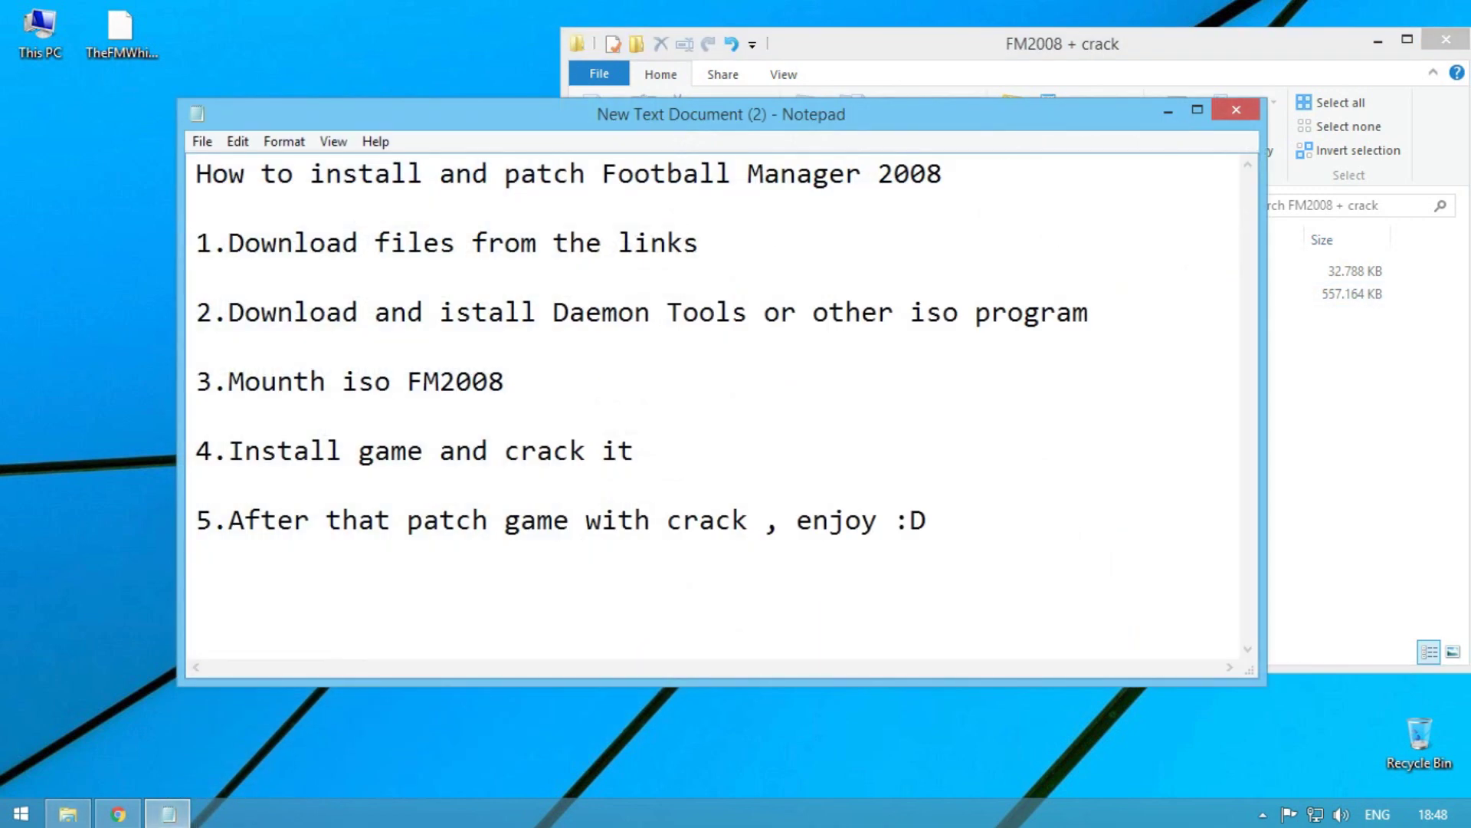
{"action": "left_click_drag", "start_coordinate": [504, 451], "coordinate": [636, 450]}
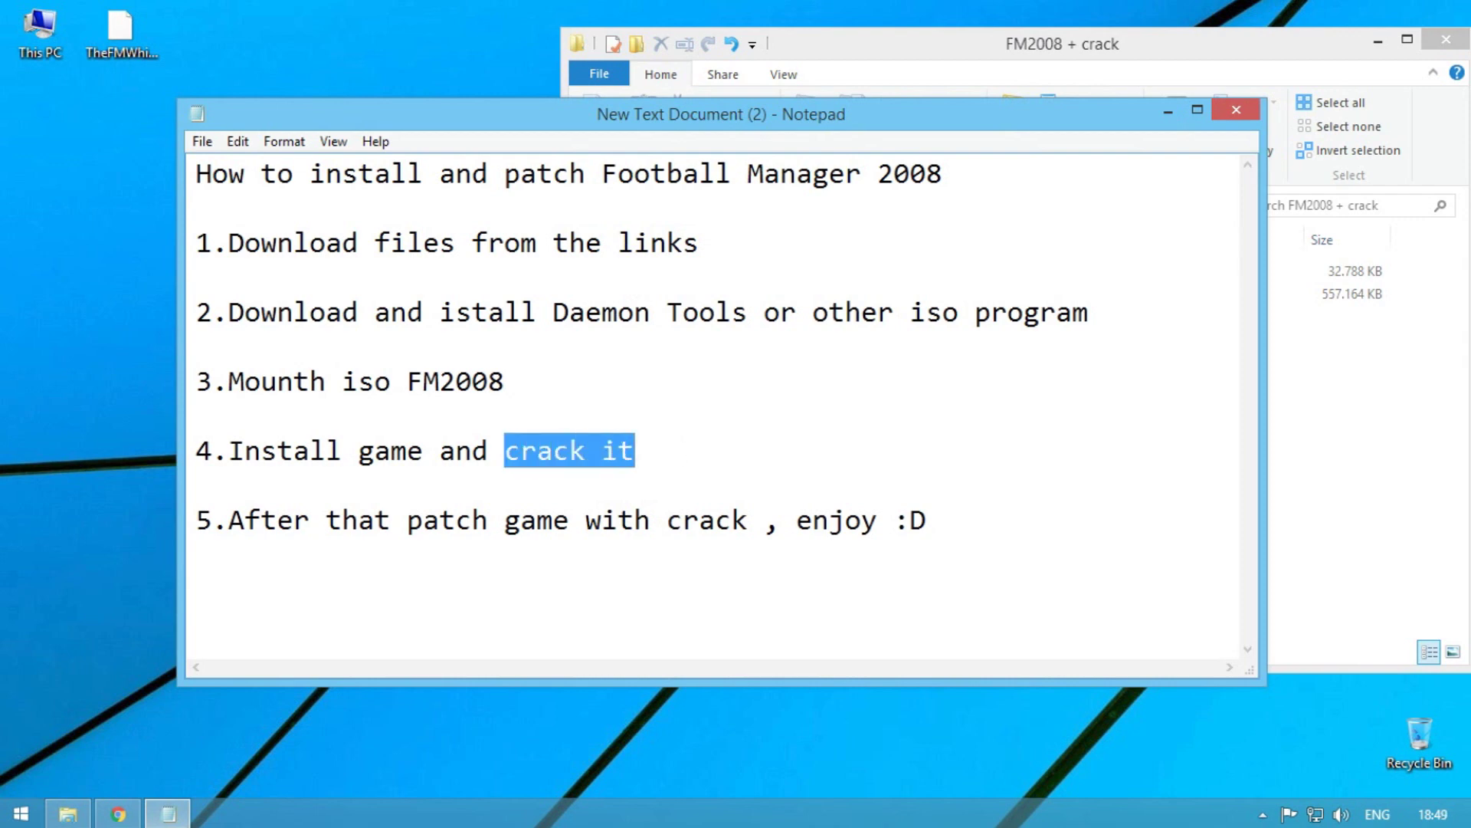
{"action": "left_click", "coordinate": [1168, 111]}
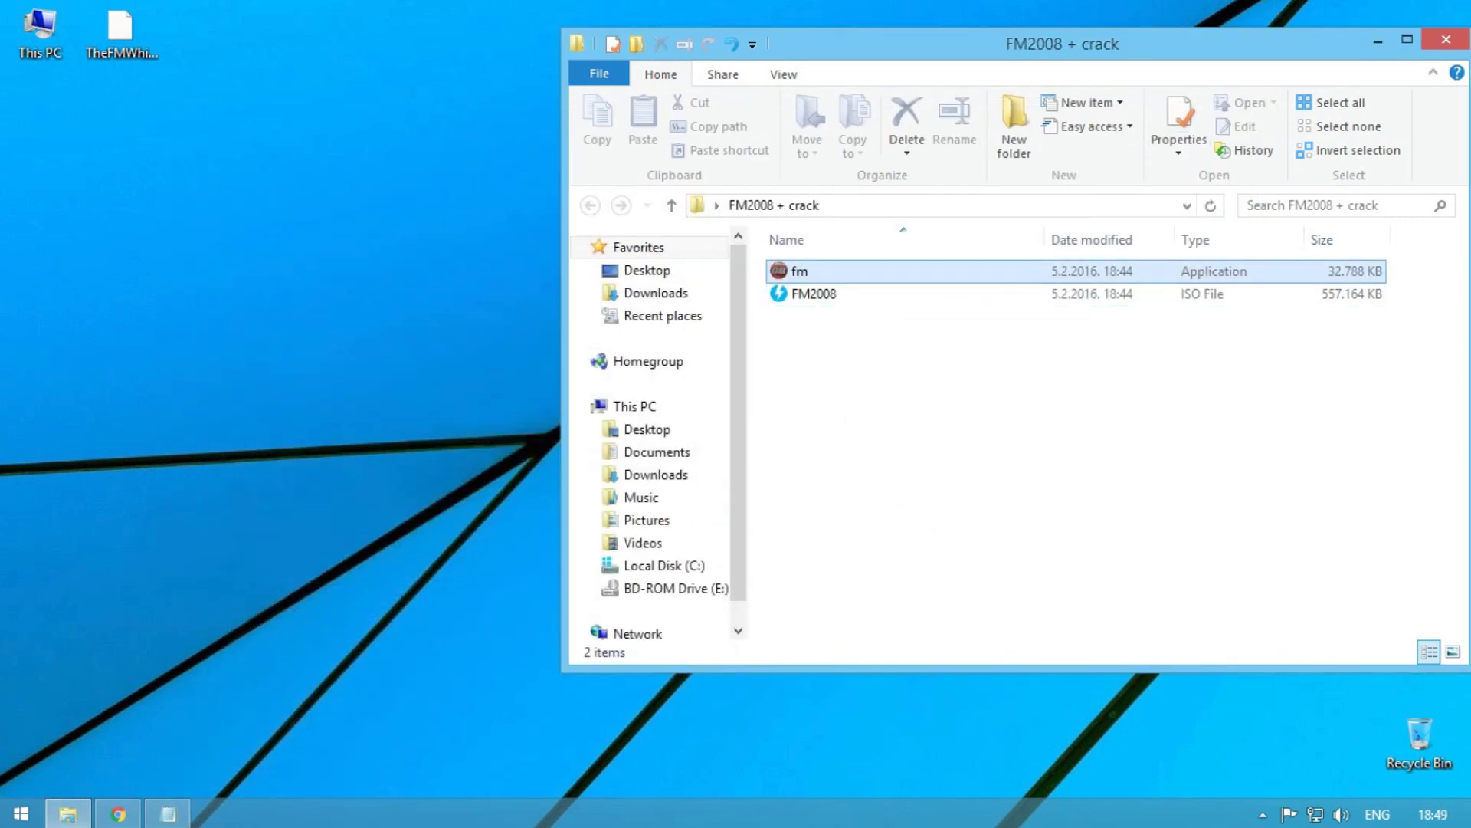
{"action": "right_click", "coordinate": [812, 270]}
{"action": "left_click", "coordinate": [865, 564]}
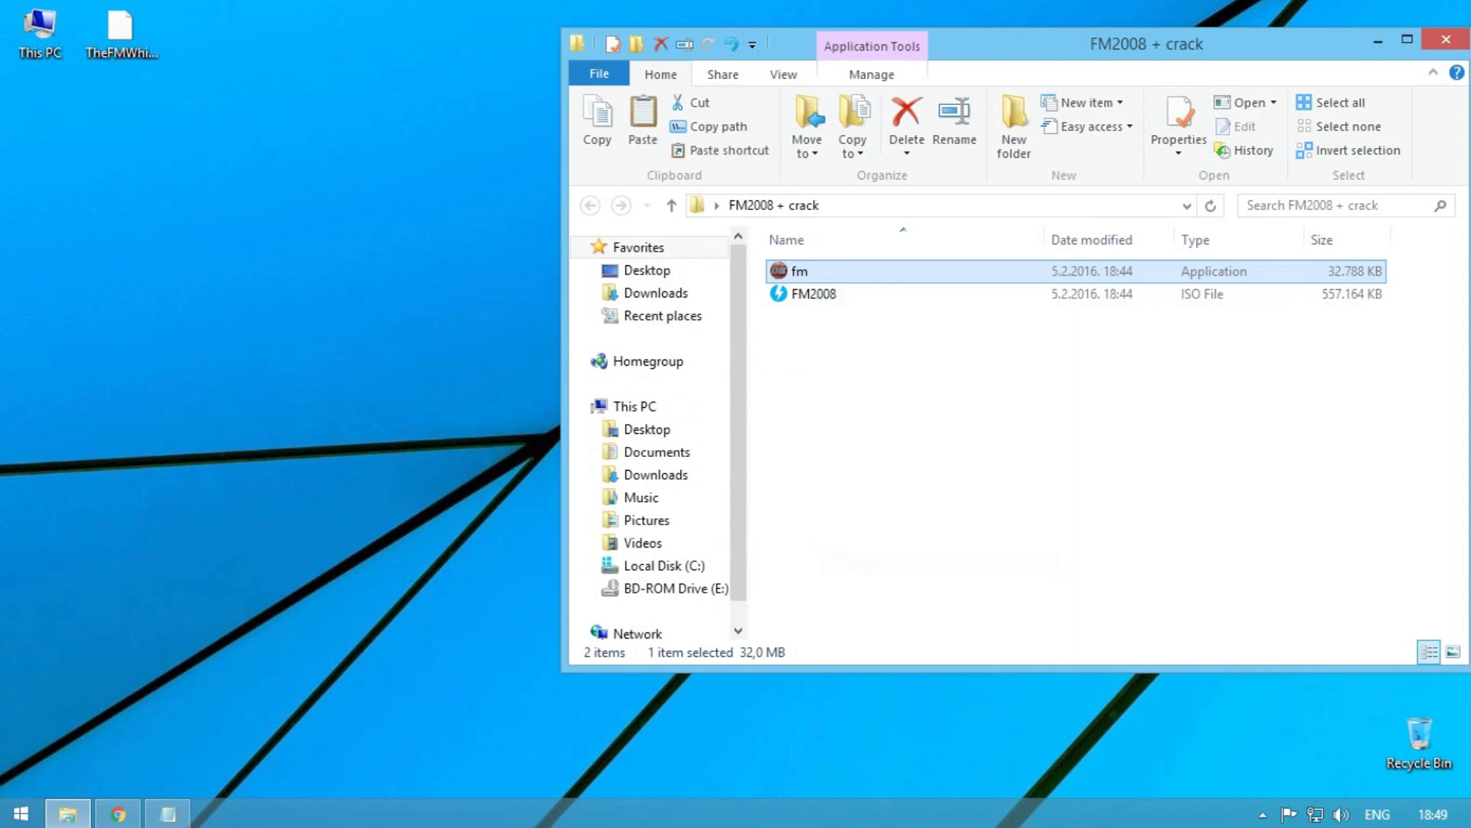
{"action": "left_click", "coordinate": [1446, 39]}
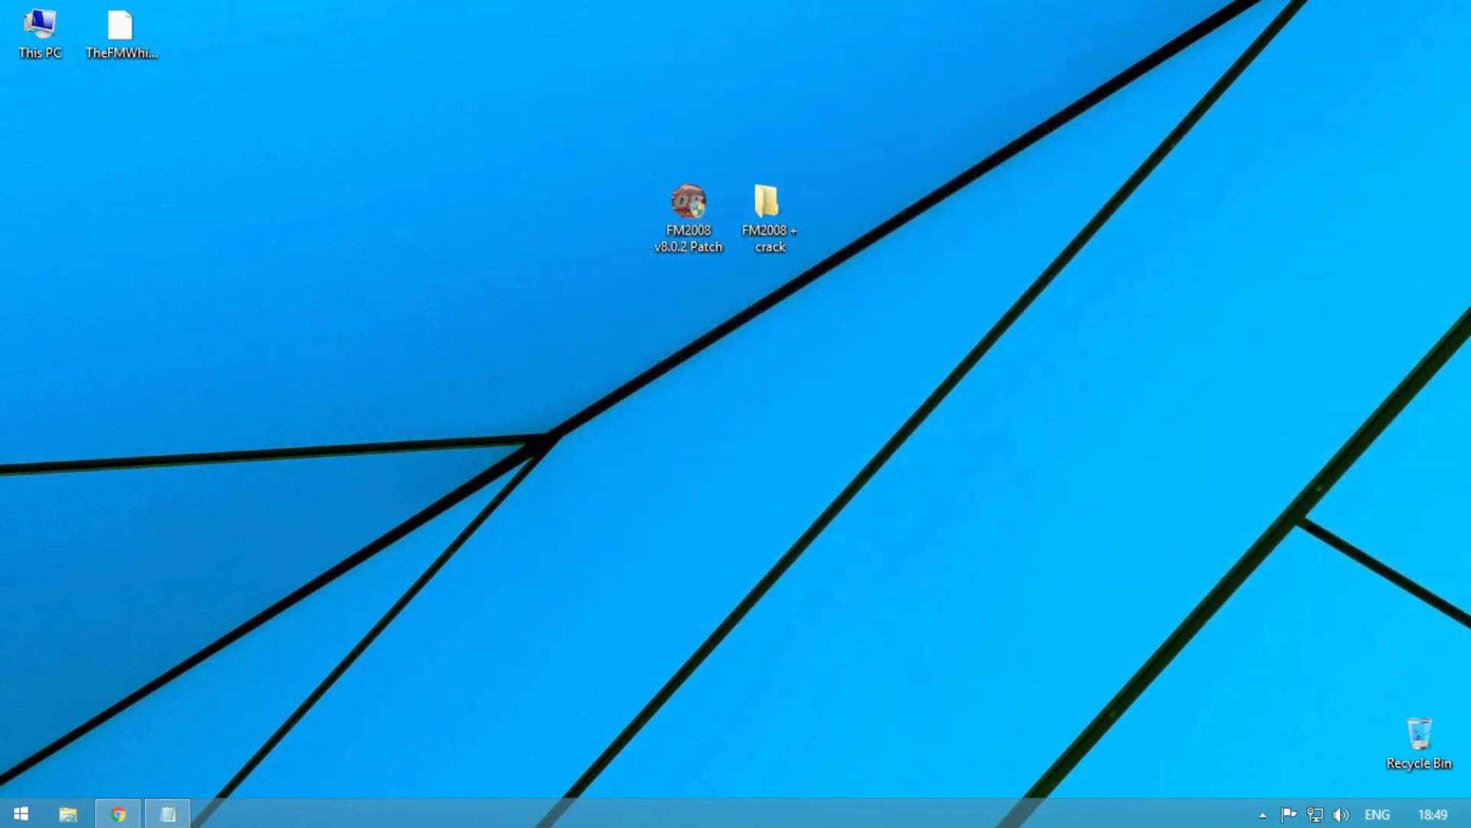
- Open the Football Manager 2008 folder under C:\Program Files (x86)\Sports Interactive
{"action": "double_click", "coordinate": [39, 32]}
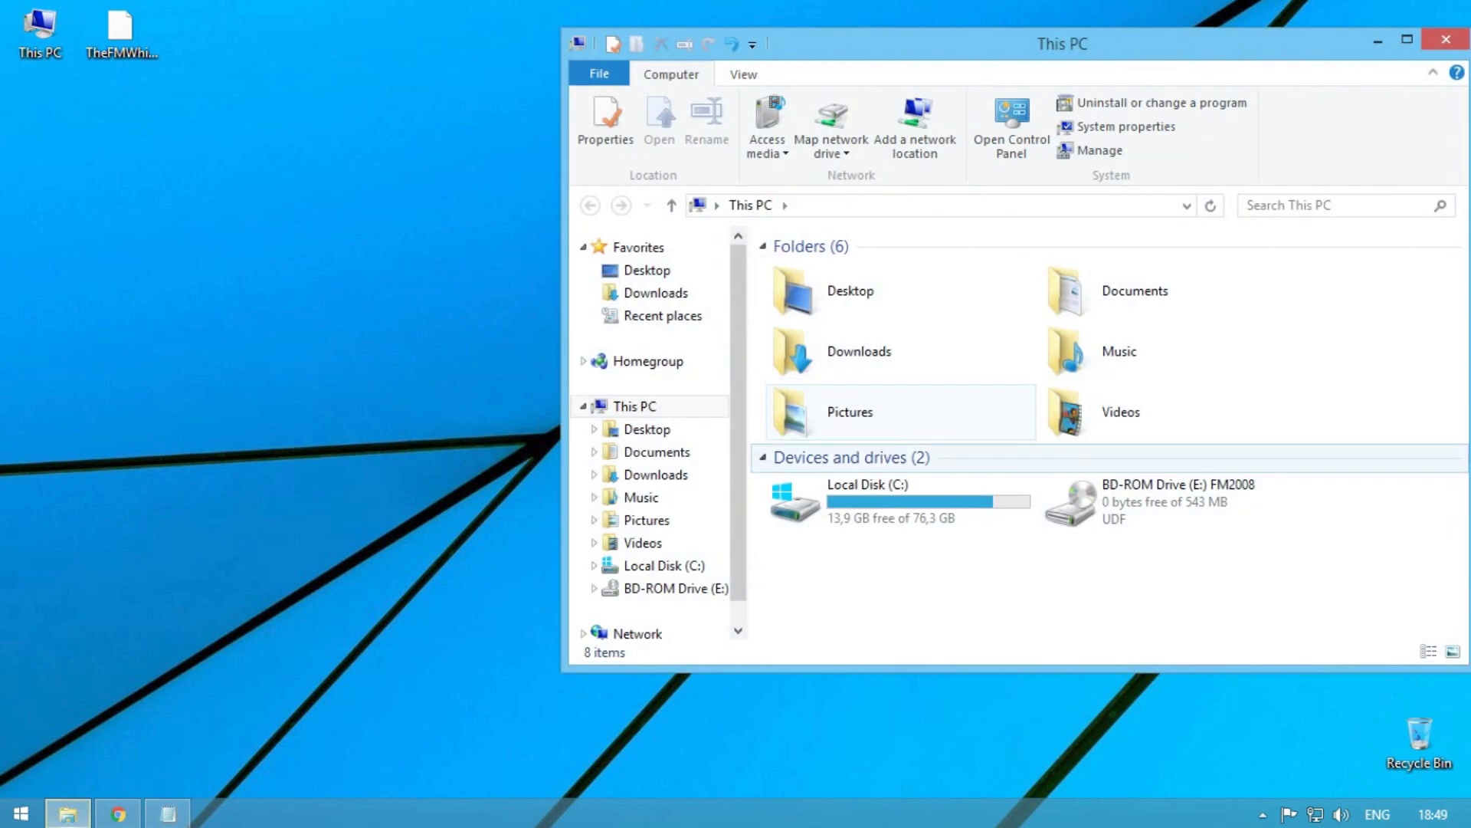
{"action": "double_click", "coordinate": [866, 498]}
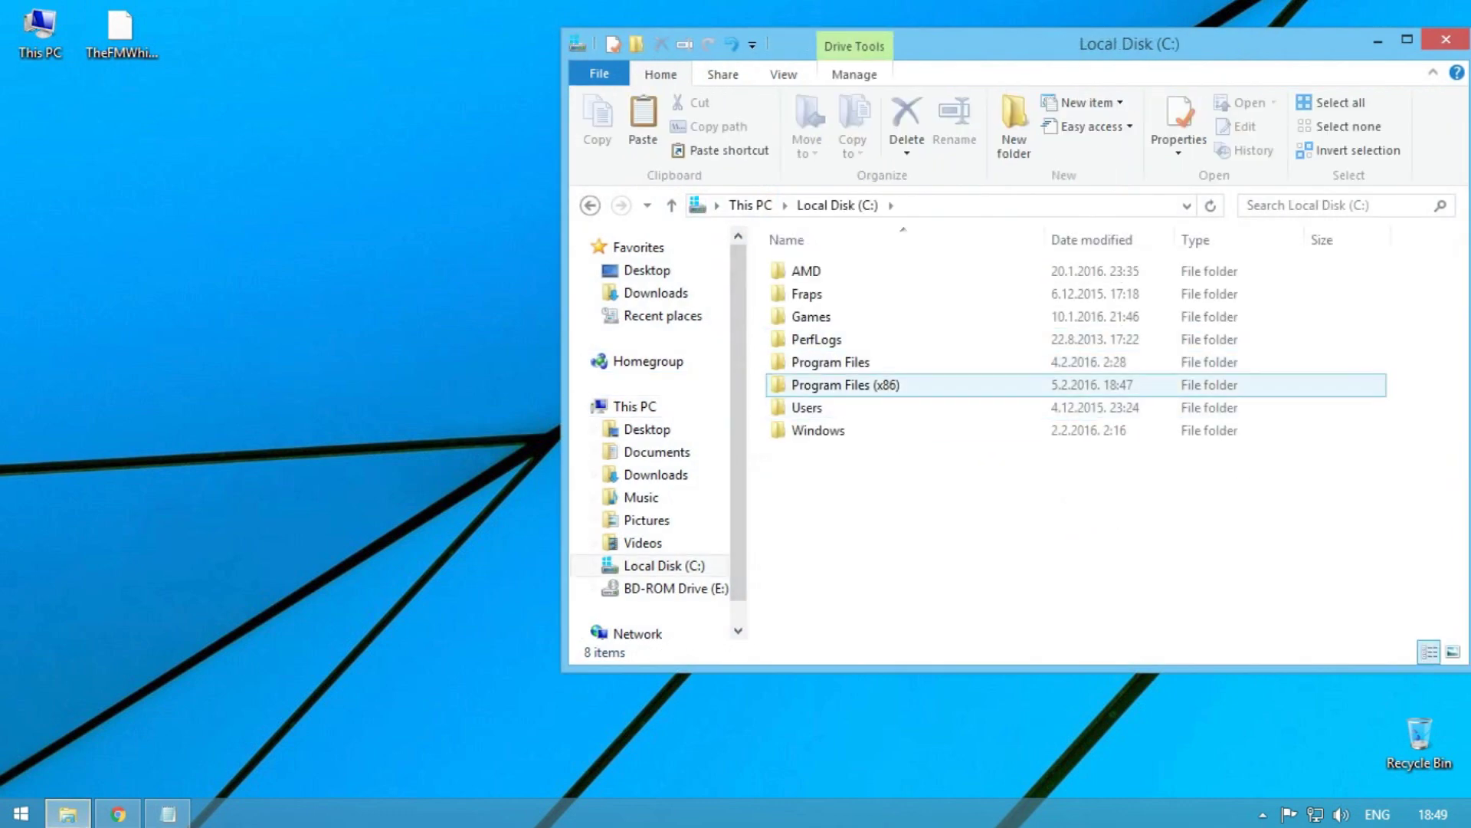
{"action": "double_click", "coordinate": [843, 385]}
{"action": "scroll", "coordinate": [843, 460], "scroll_direction": "down", "scroll_amount": 3}
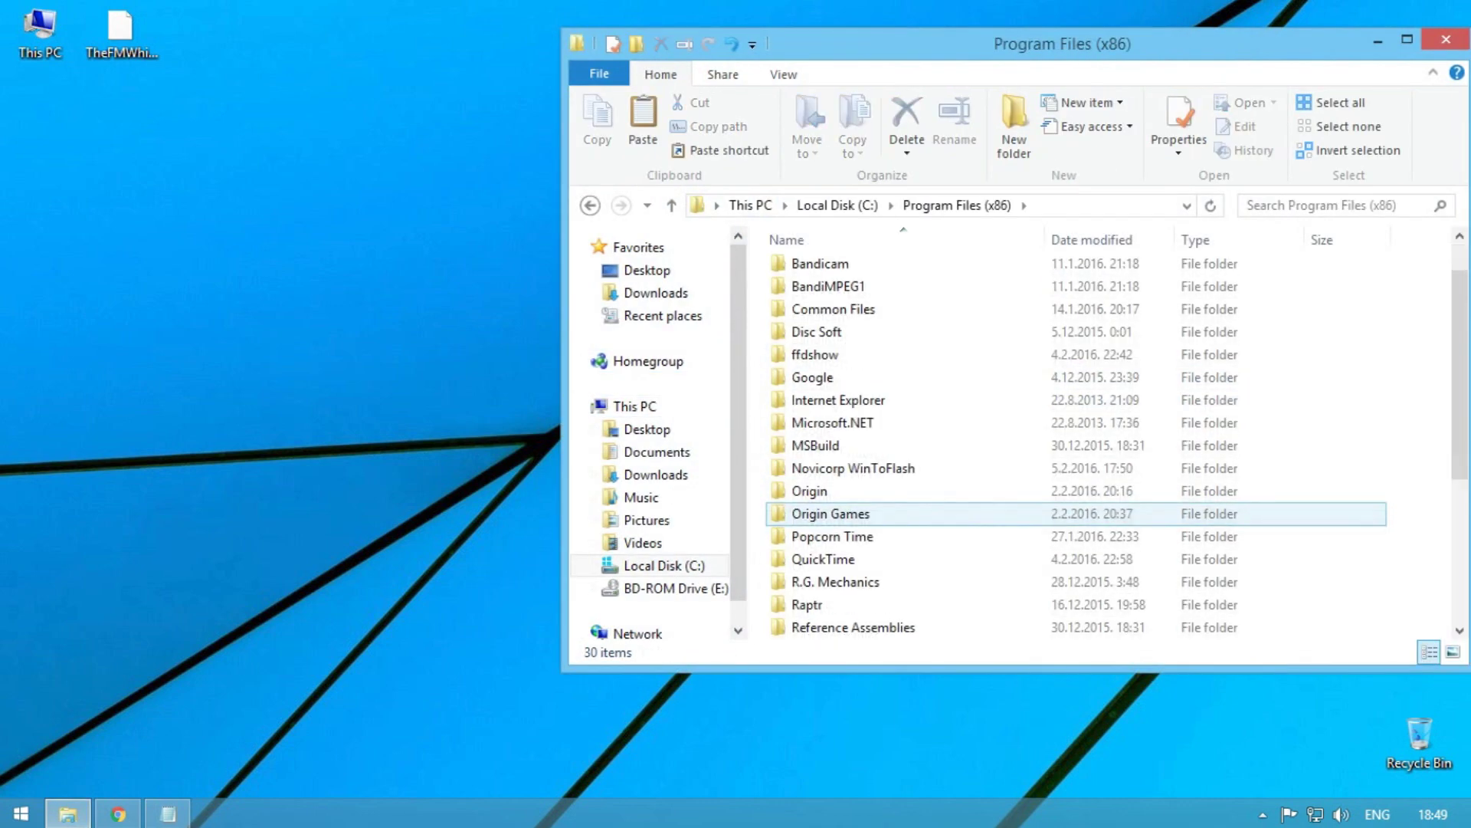
{"action": "left_click", "coordinate": [841, 534]}
{"action": "left_click", "coordinate": [842, 529]}
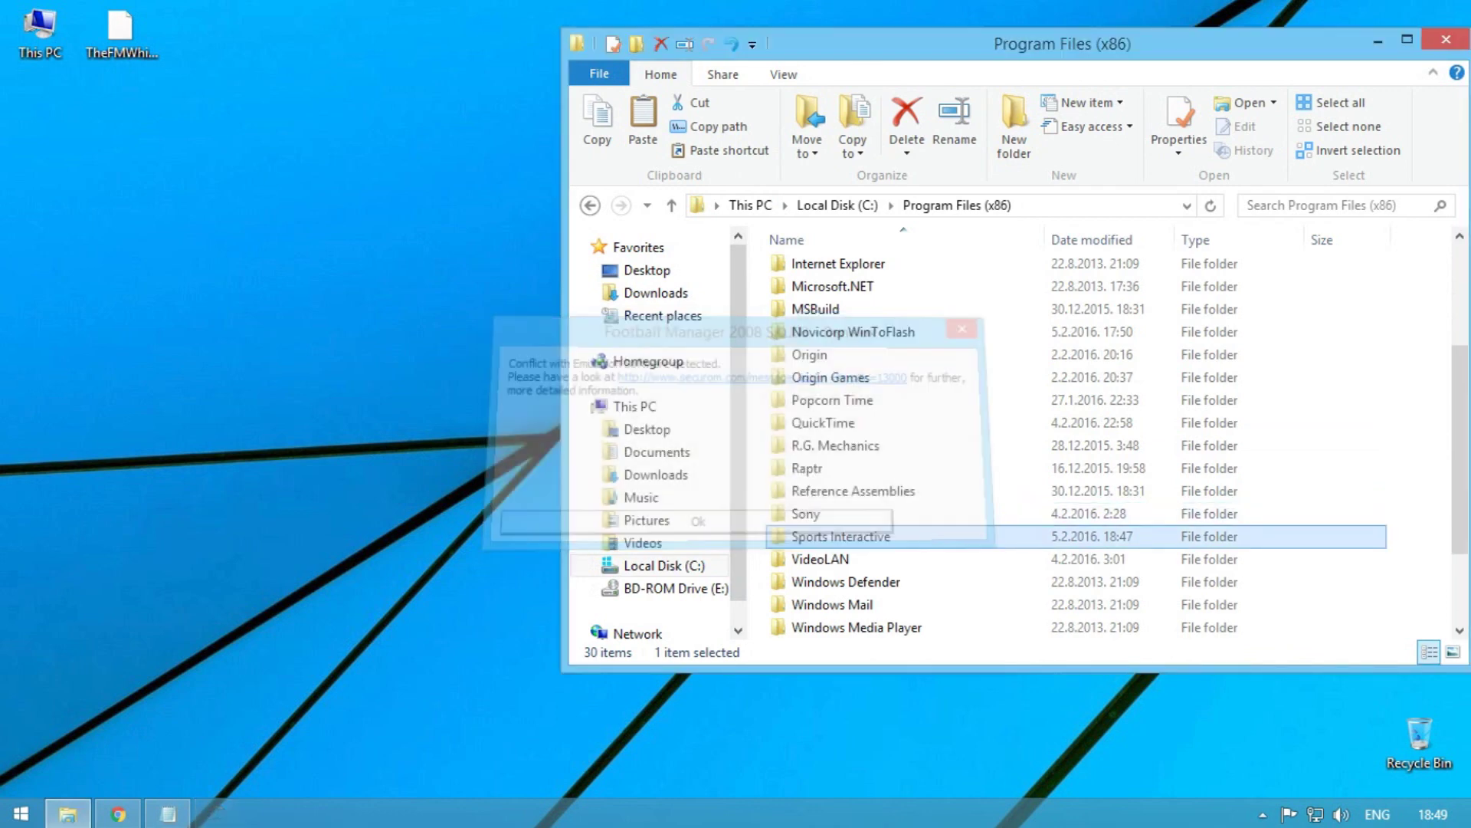
{"action": "double_click", "coordinate": [842, 536]}
{"action": "double_click", "coordinate": [850, 272]}
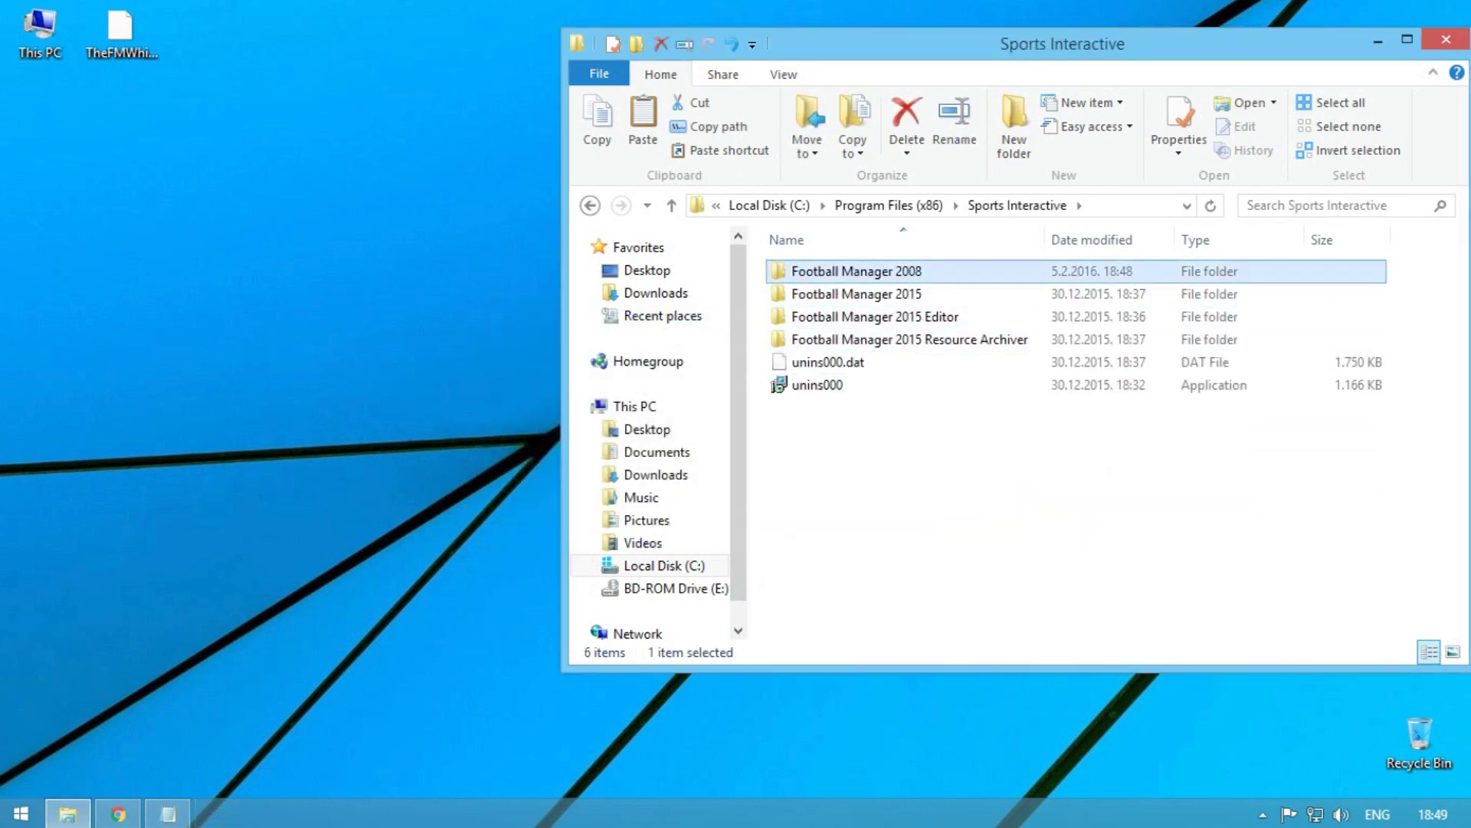
- Paste the copied fm application into the Football Manager 2008 folder, replacing the existing fm file
{"action": "right_click", "coordinate": [870, 231]}
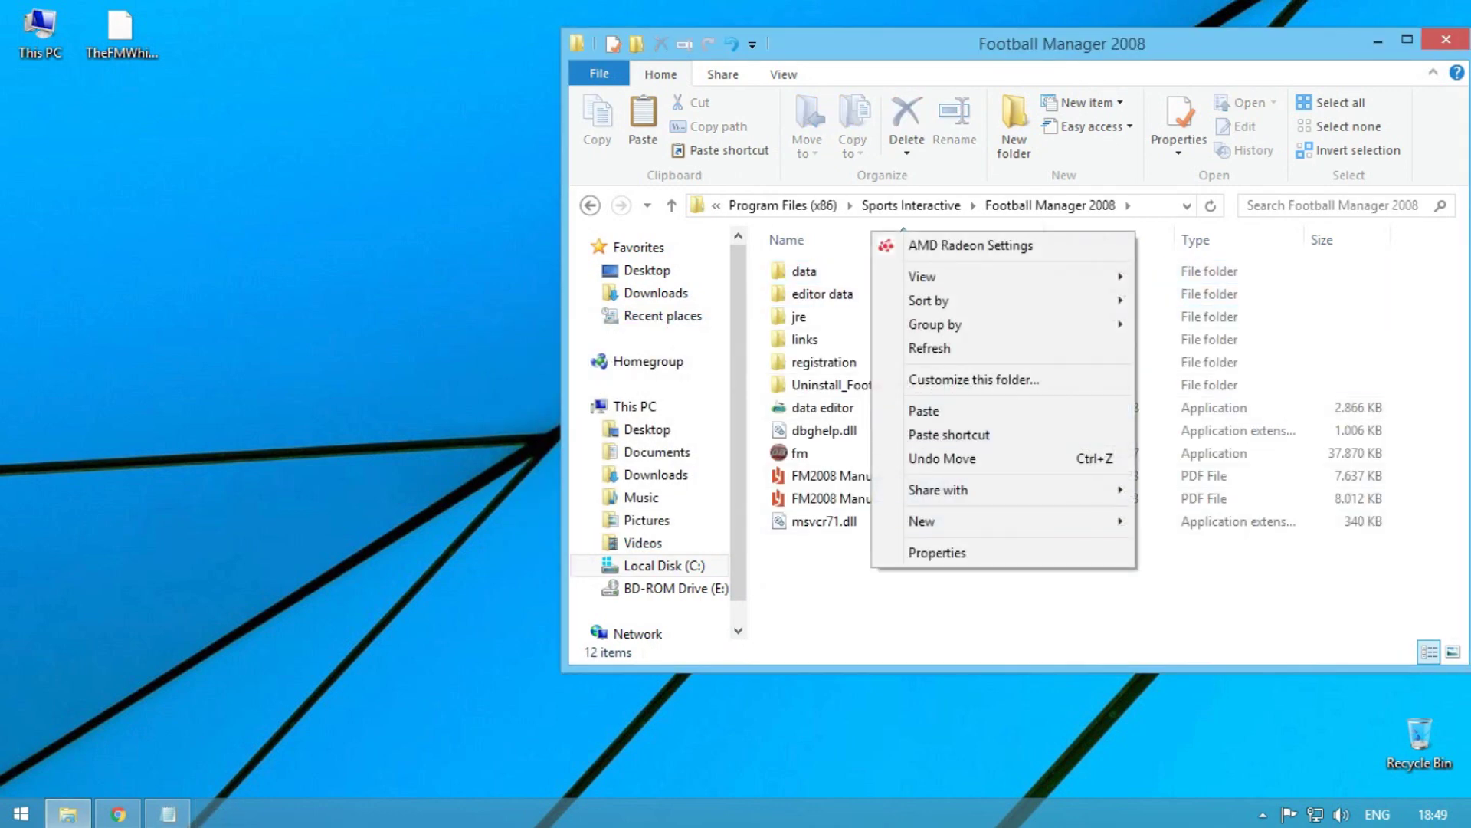
{"action": "left_click", "coordinate": [923, 411]}
{"action": "left_click", "coordinate": [682, 235]}
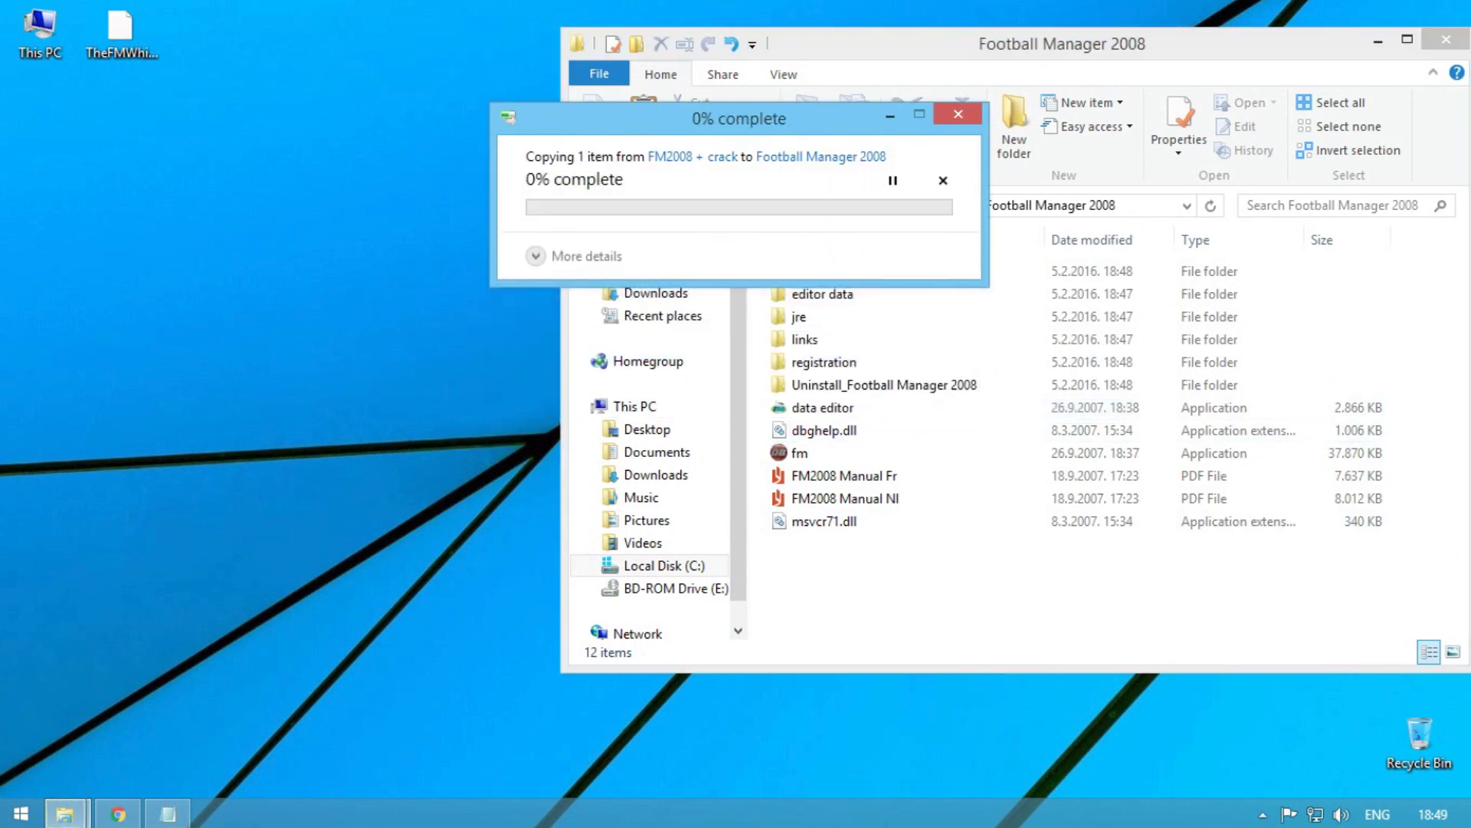
{"action": "left_click", "coordinate": [681, 263]}
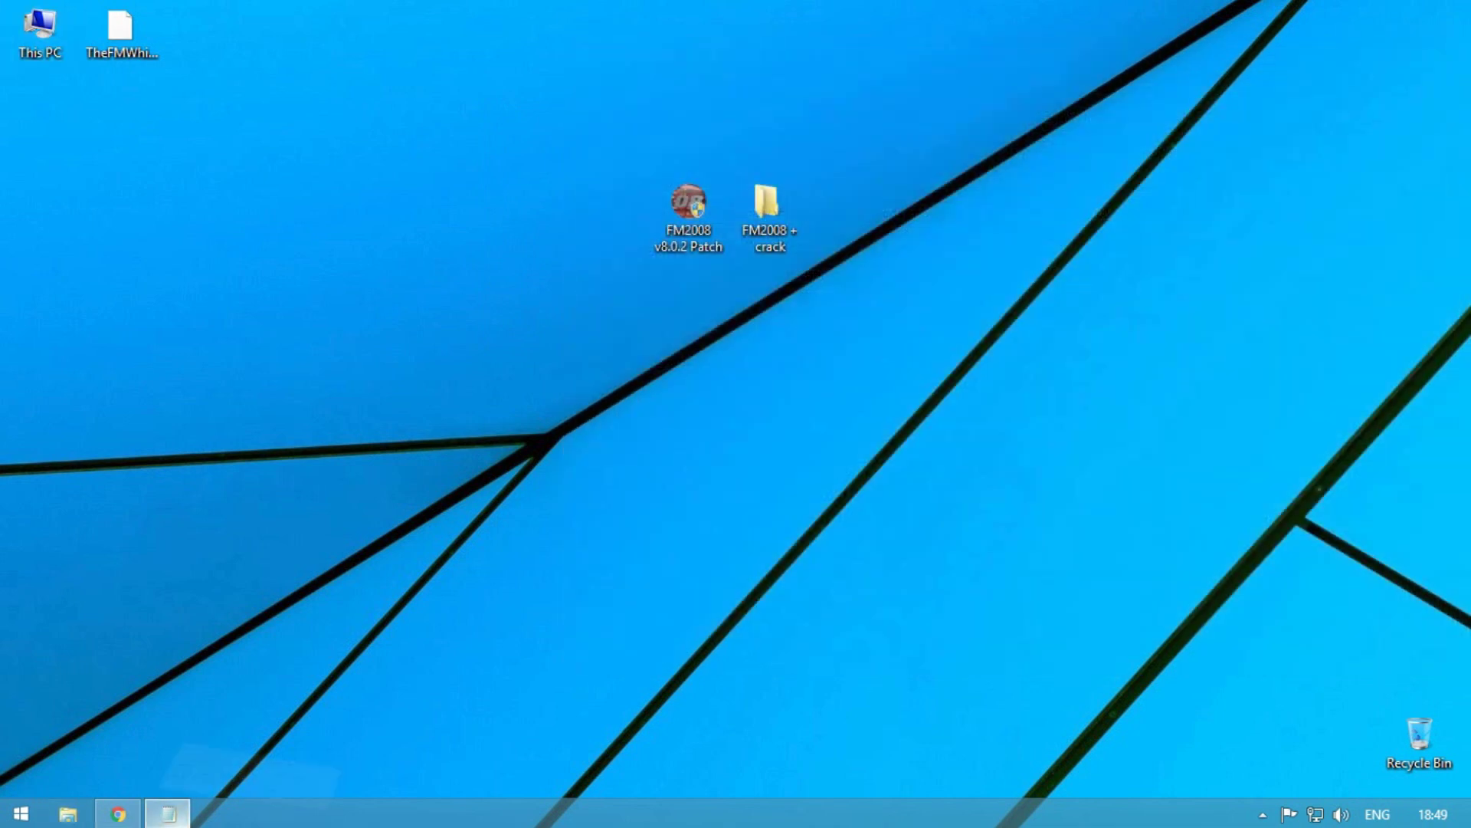
- Remove the words "with crack" from line 5 of the installation notes so it reads "After that patch game , enjoy :D"
{"action": "left_click", "coordinate": [168, 814]}
{"action": "left_click_drag", "start_coordinate": [229, 520], "coordinate": [733, 521]}
{"action": "key", "text": "BackSpace"}
{"action": "key", "text": "Right"}
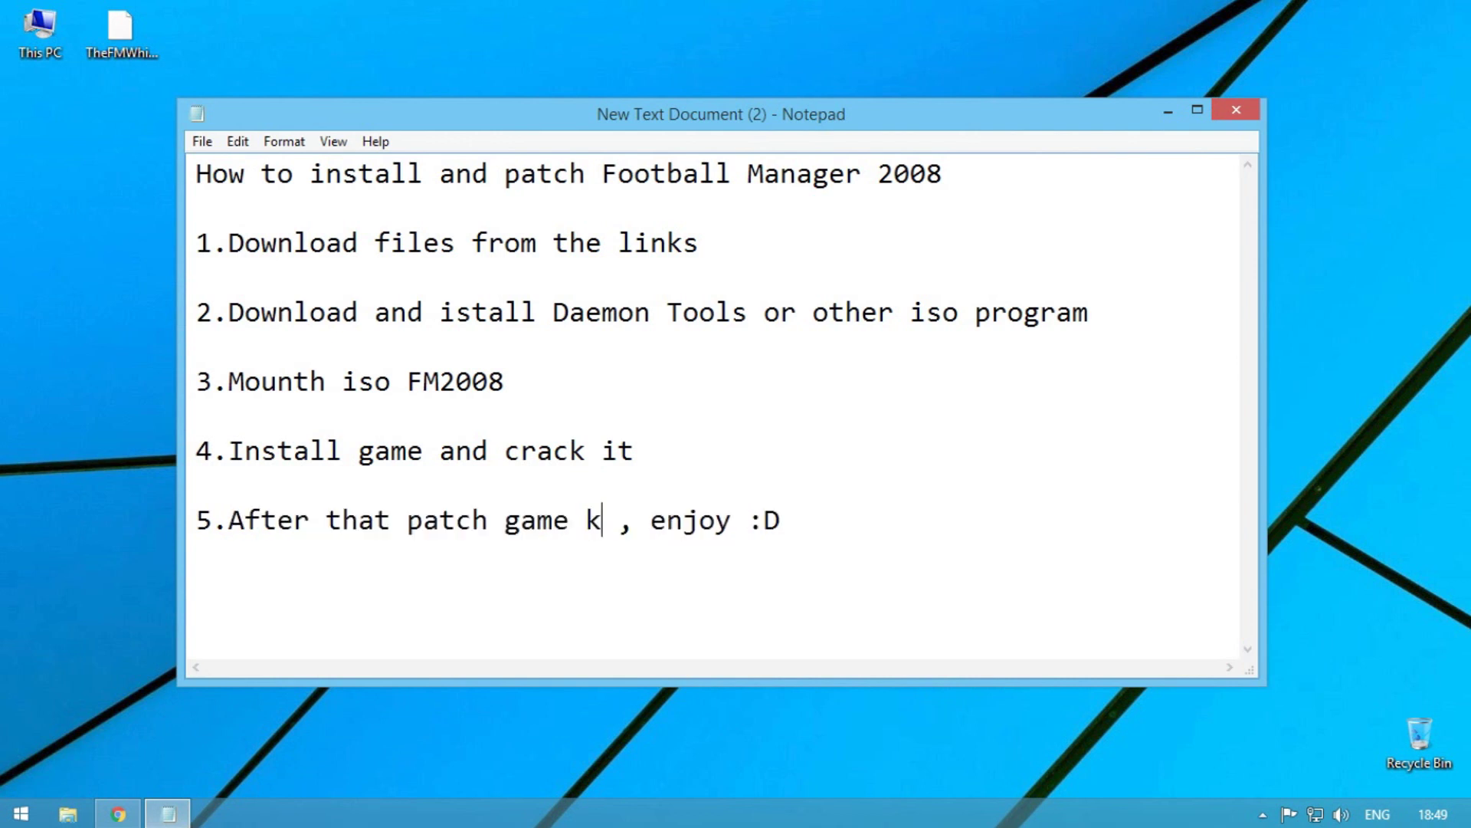
{"action": "key", "text": "BackSpace"}
{"action": "key", "text": "BackSpace"}
{"action": "left_click_drag", "start_coordinate": [228, 521], "coordinate": [619, 521]}
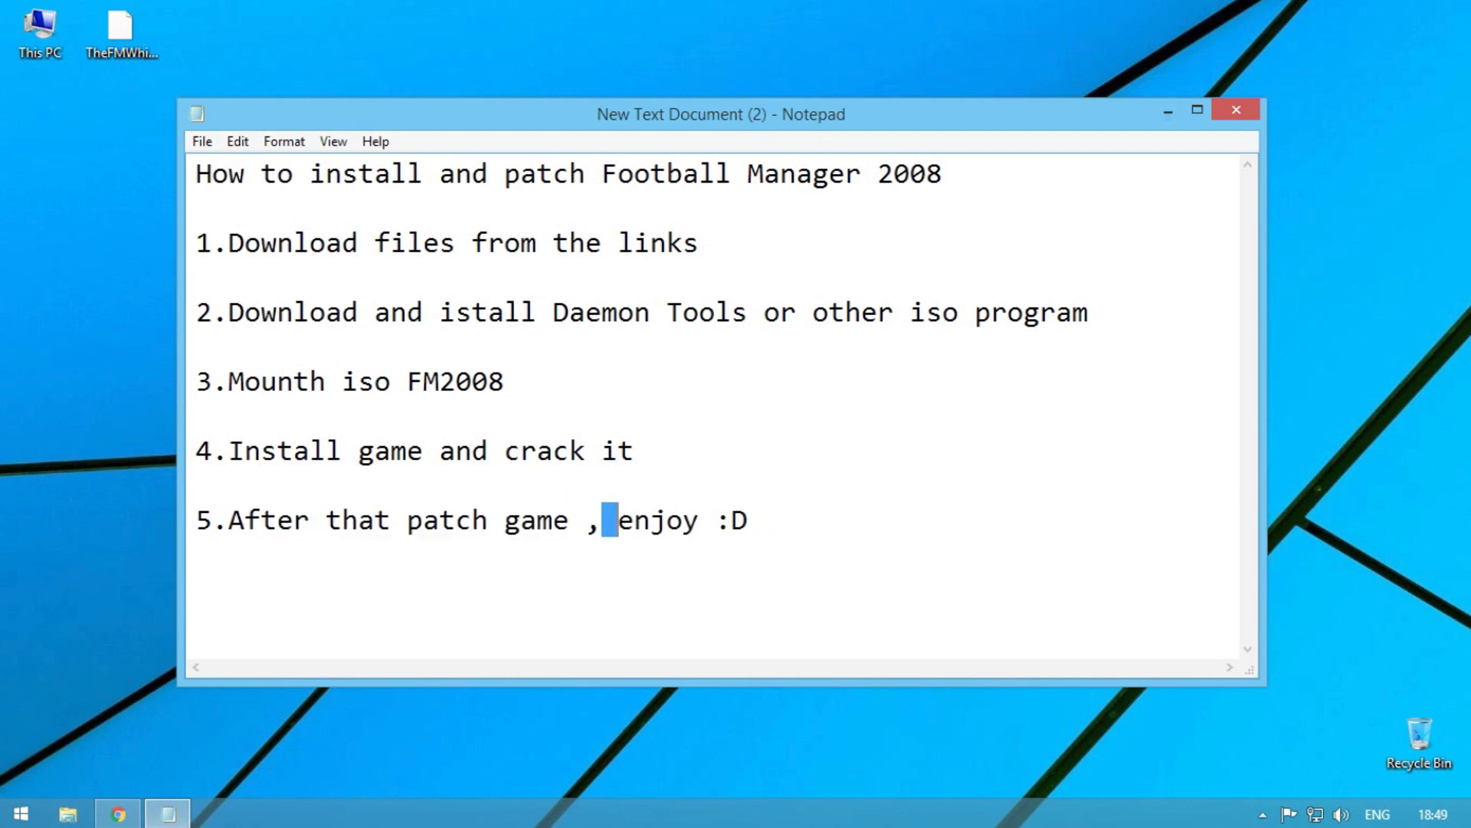
- Run FM2008 v8.0.2 Patch as administrator to update the Football Manager 2008 folder, and exit the patch installer
{"action": "left_click", "coordinate": [1168, 111]}
{"action": "left_click_drag", "start_coordinate": [689, 205], "coordinate": [607, 472]}
{"action": "mouse_move", "coordinate": [648, 567]}
{"action": "left_mouse_down"}
{"action": "mouse_move", "coordinate": [503, 375]}
{"action": "mouse_move", "coordinate": [552, 446]}
{"action": "left_mouse_up"}
{"action": "right_click", "coordinate": [604, 472]}
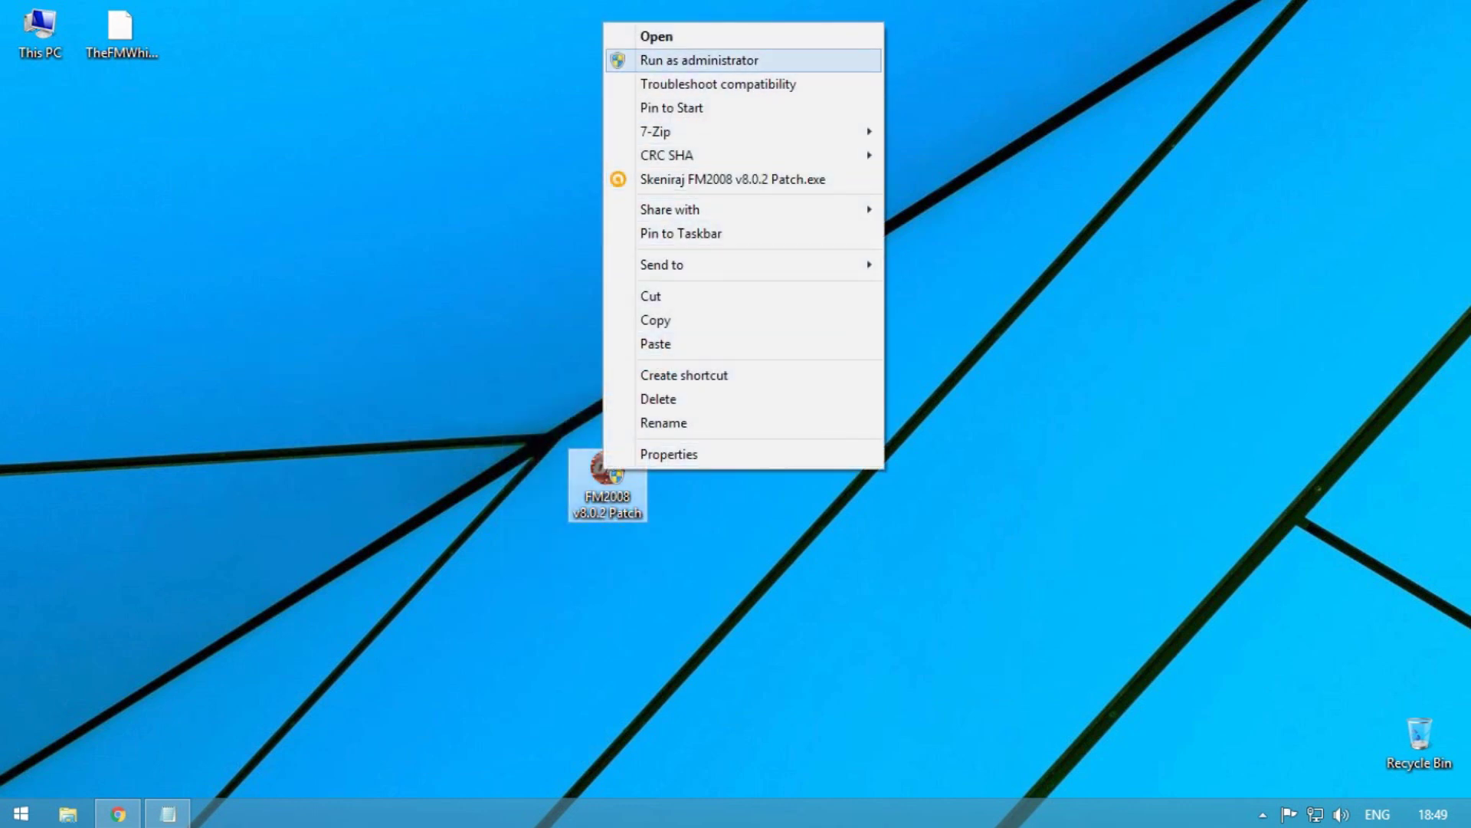
{"action": "left_click", "coordinate": [651, 61]}
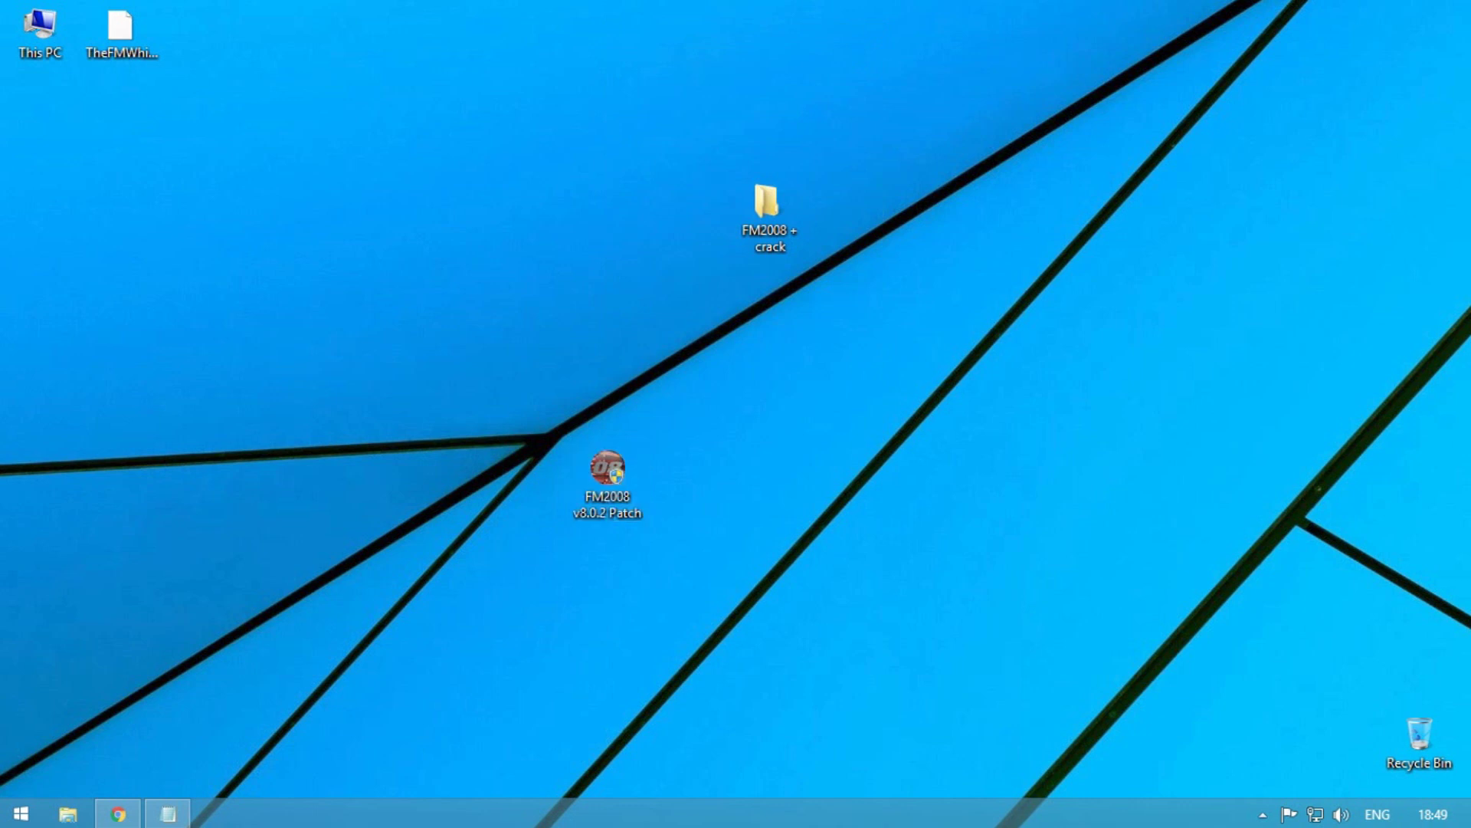
{"action": "key", "text": "Return"}
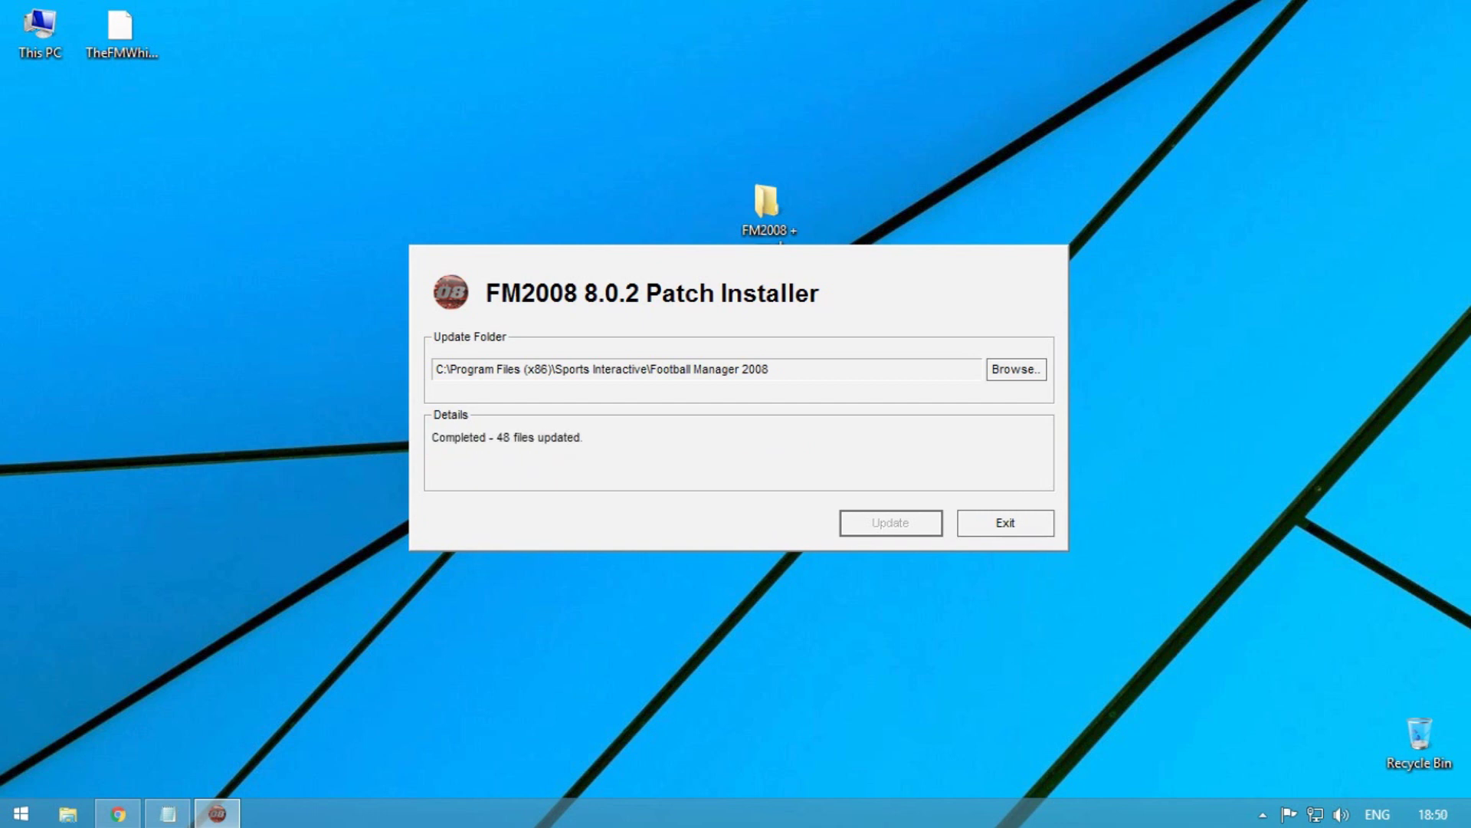
{"action": "left_click", "coordinate": [1005, 523]}
- Check the last line of the installation notes and close the document
{"action": "left_click", "coordinate": [167, 814]}
{"action": "key", "text": "alt+Tab"}
{"action": "left_click_drag", "start_coordinate": [751, 521], "coordinate": [620, 521]}
{"action": "left_click", "coordinate": [635, 521]}
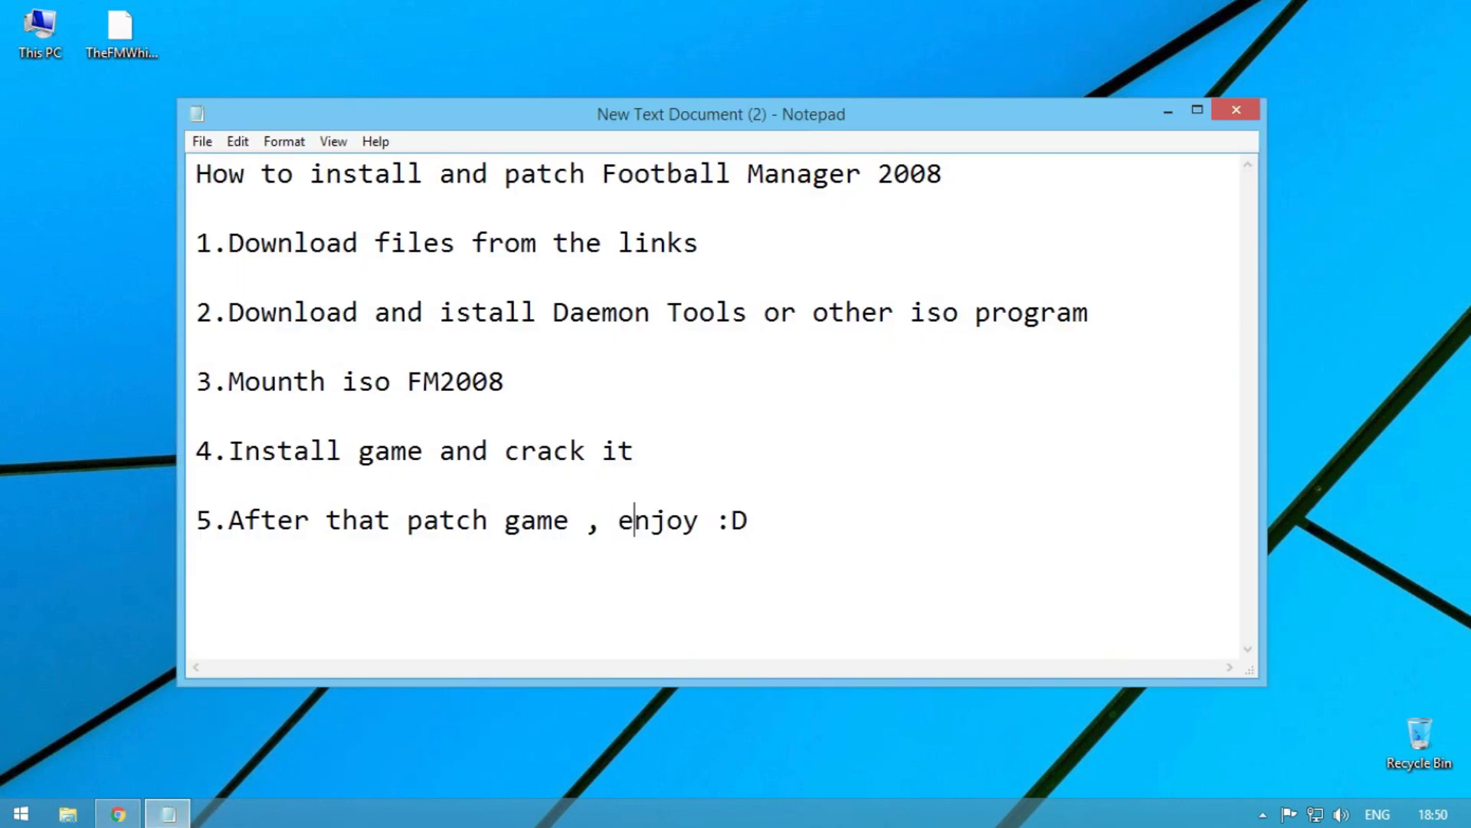
{"action": "key", "text": "alt+F4"}
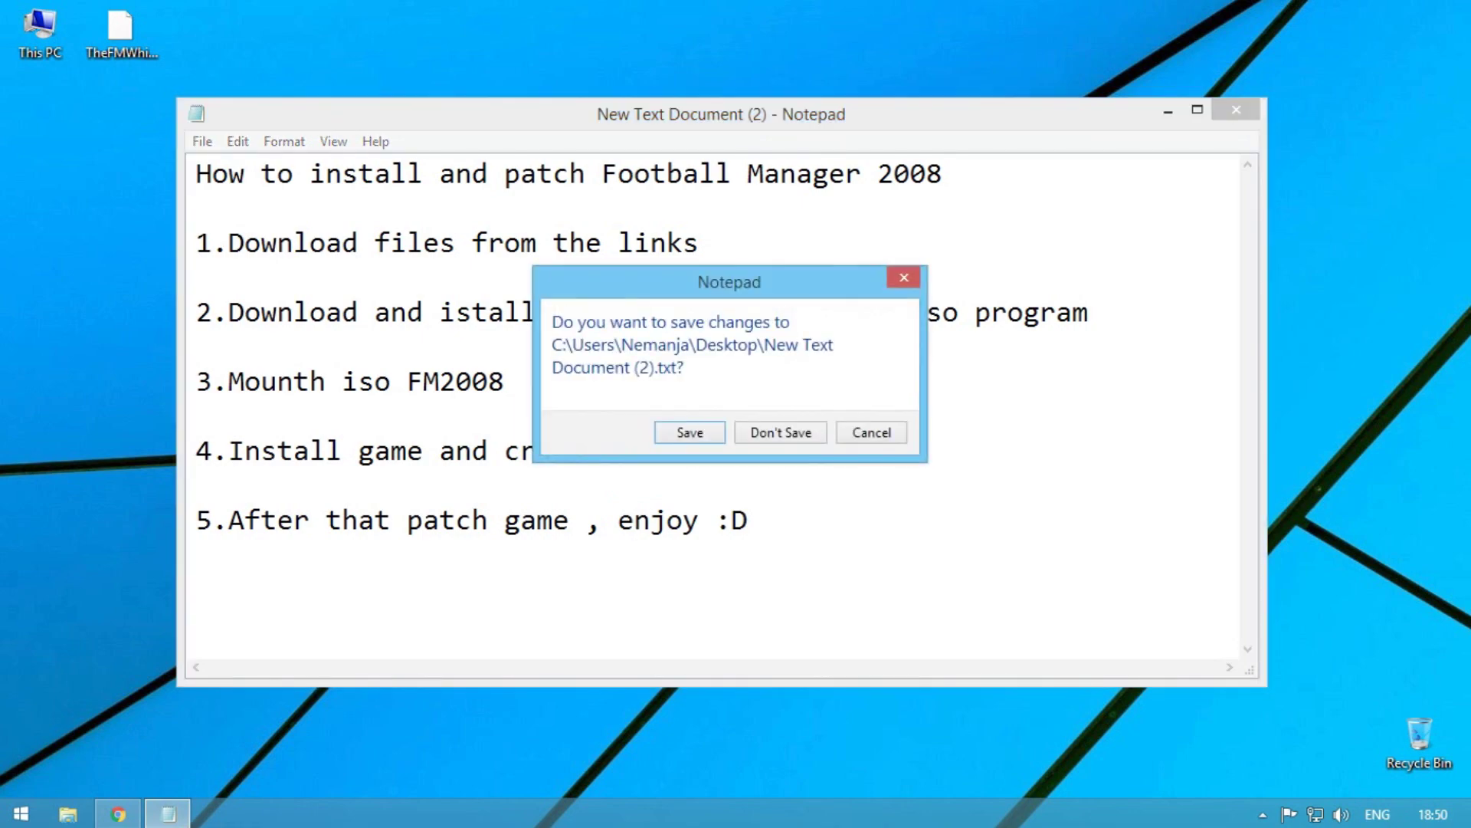